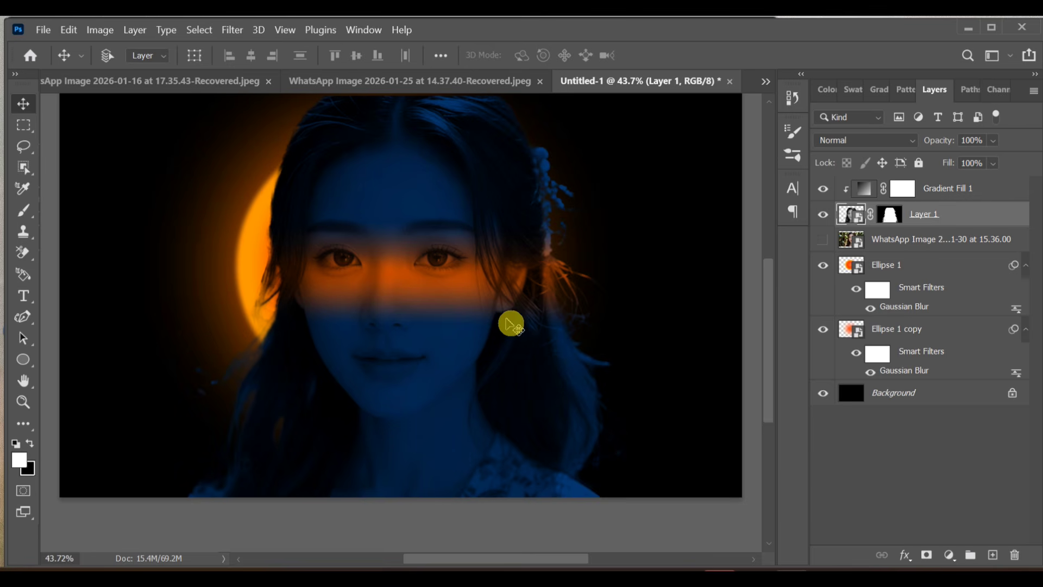
pyautogui.scroll(-1, 509, 309)
pyautogui.scroll(1, 509, 309)
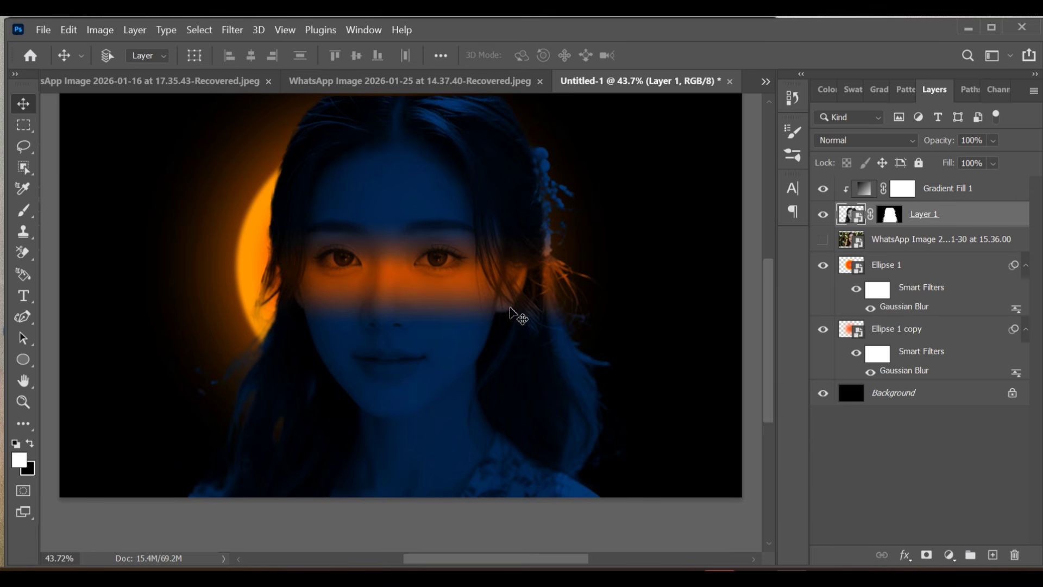
pyautogui.scroll(1, 509, 307)
pyautogui.scroll(2, 513, 314)
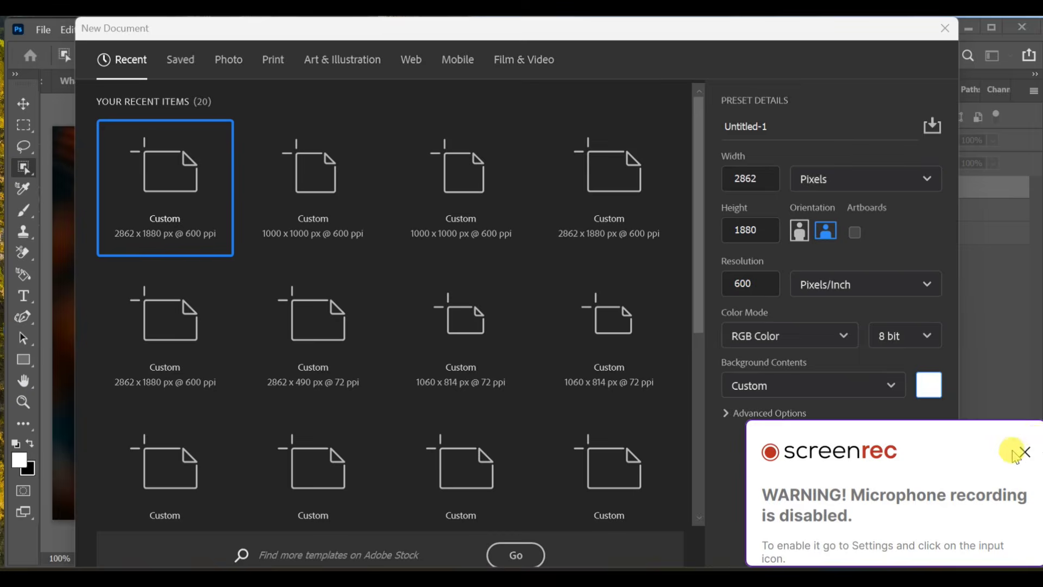
# Create a new 2862 x 1880 px document at 600 ppi in RGB Color with a black background
pyautogui.click(927, 386)
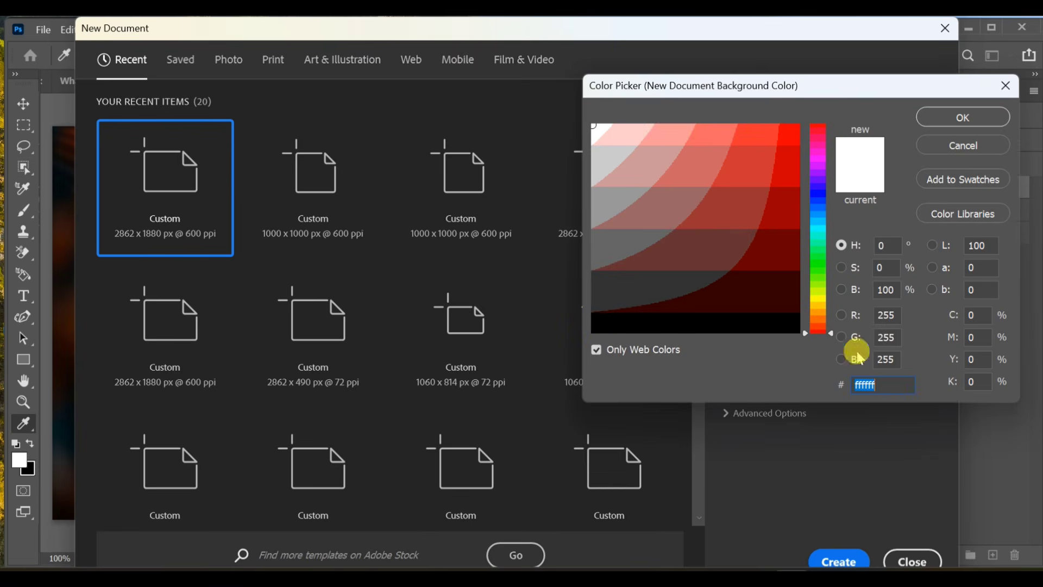
pyautogui.click(599, 320)
pyautogui.click(965, 117)
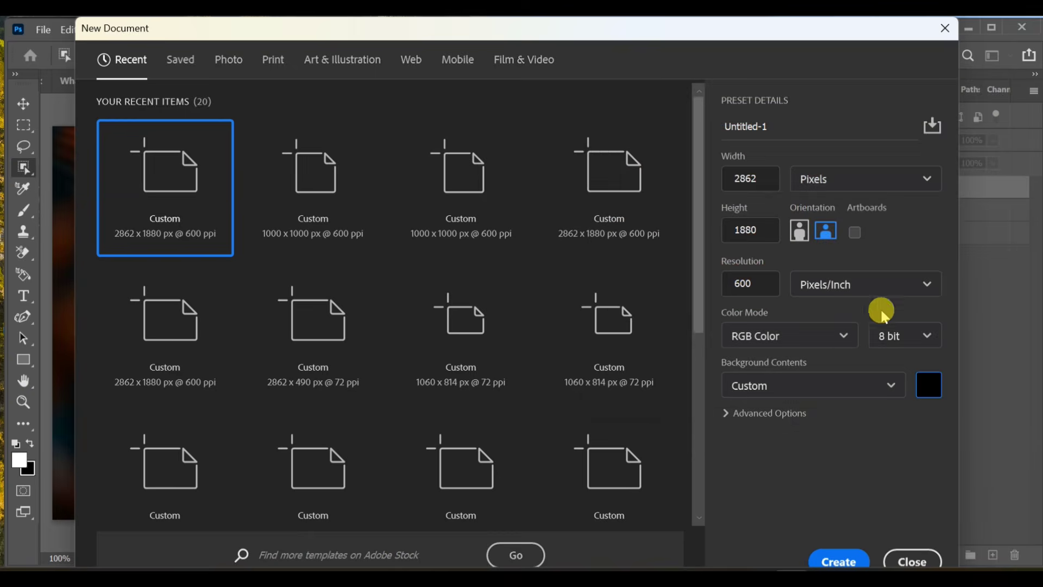
pyautogui.click(838, 554)
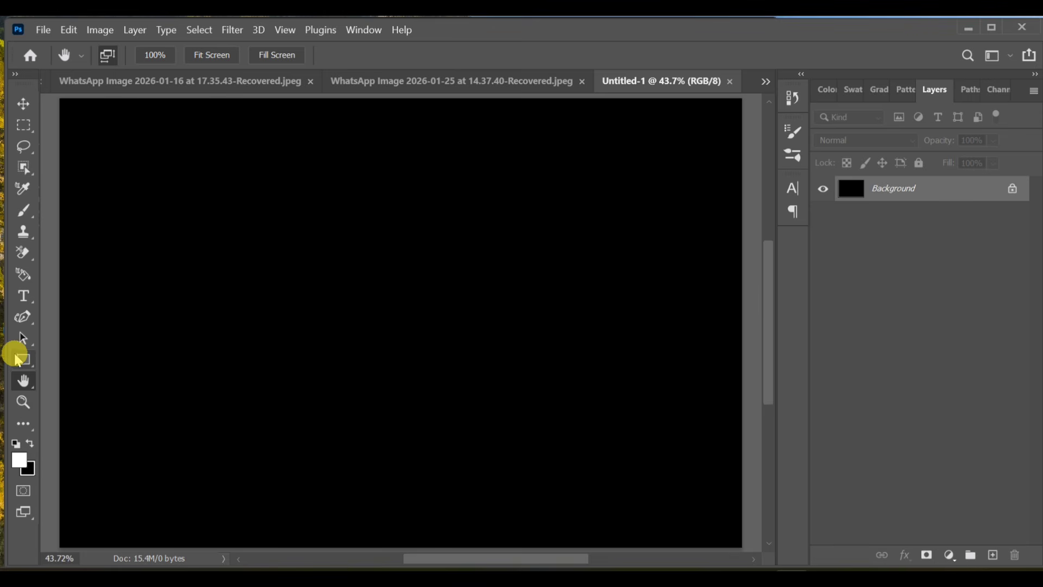
# Draw a near-circular ellipse shape of about 1121 x 1080 px just below the canvas centre
pyautogui.moveTo(19, 362); pyautogui.dragTo(92, 376)
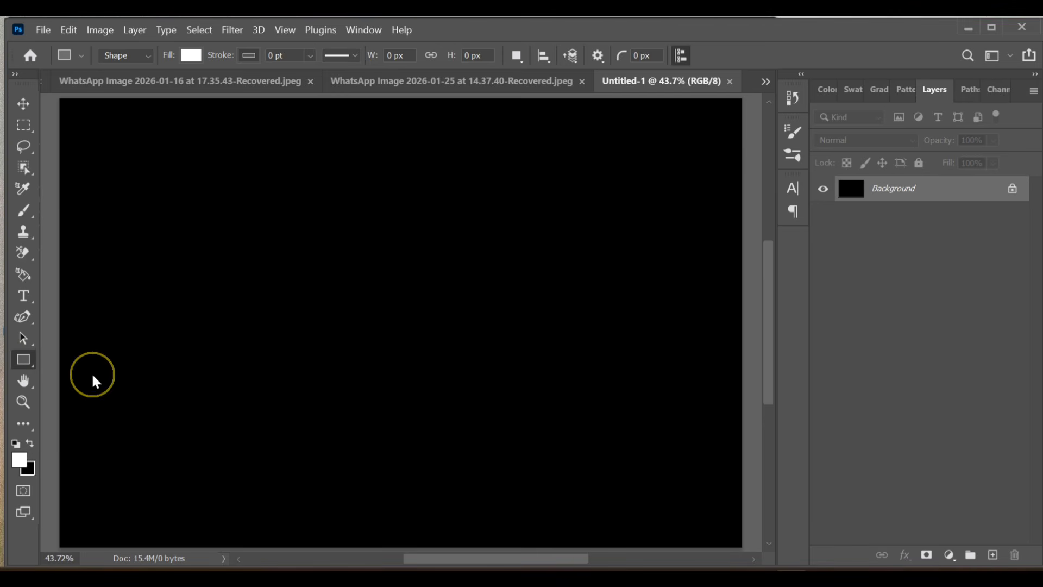
pyautogui.moveTo(243, 221); pyautogui.dragTo(507, 474)
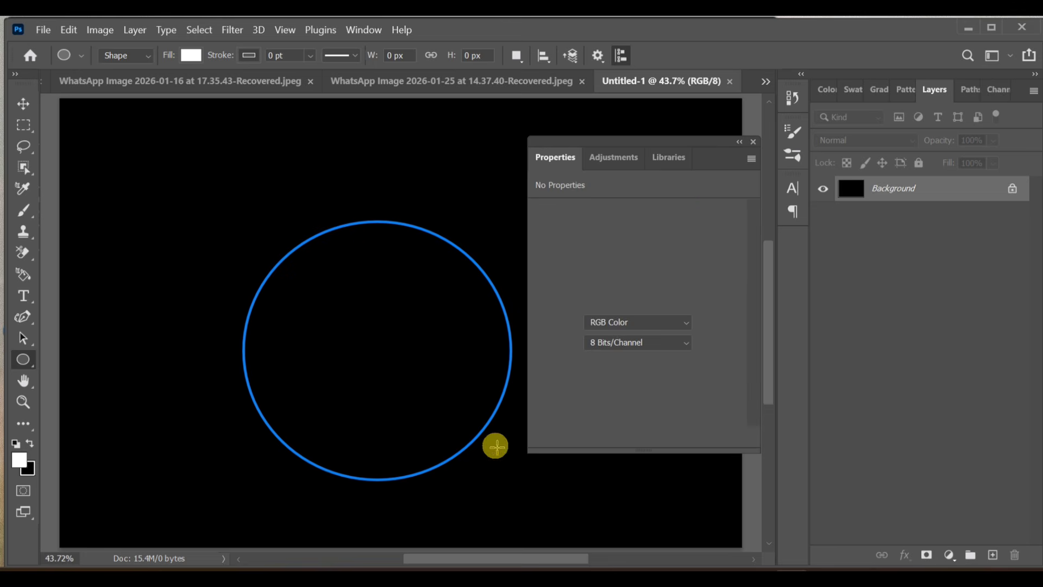
pyautogui.click(753, 142)
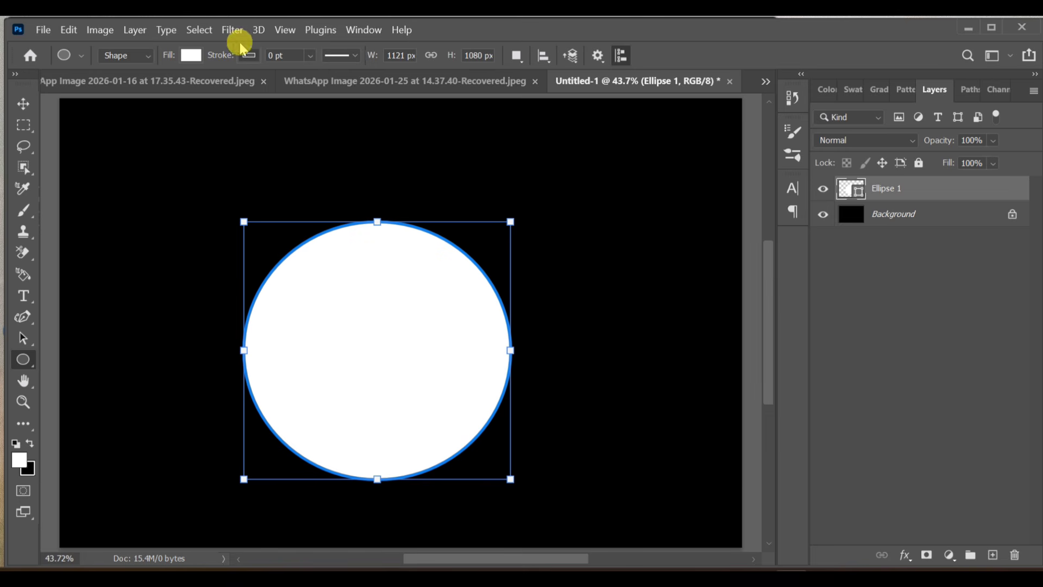
# Fill the ellipse with the recently used yellow-to-orange-red linear gradient
pyautogui.click(187, 56)
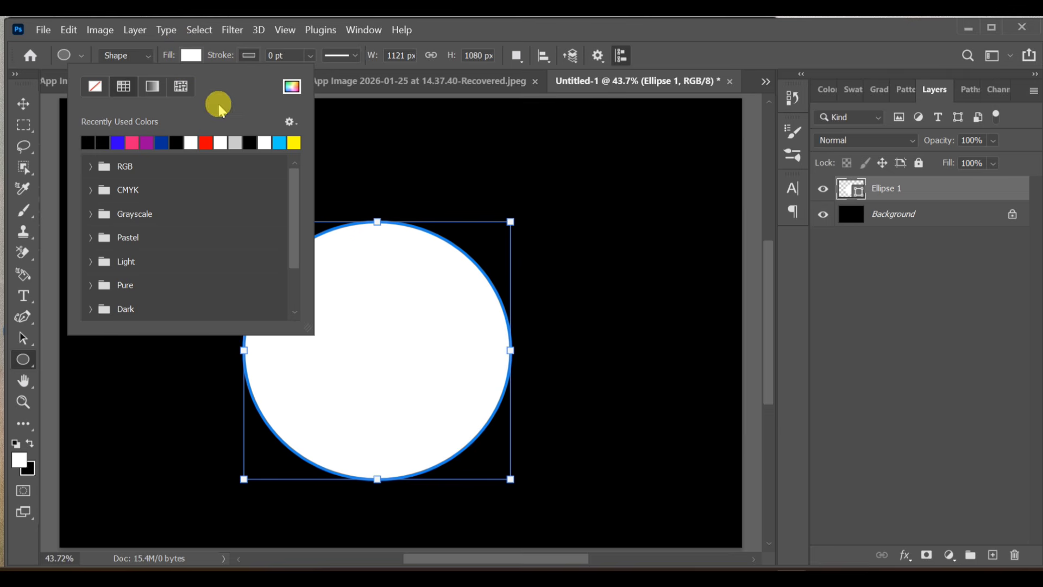
pyautogui.click(152, 86)
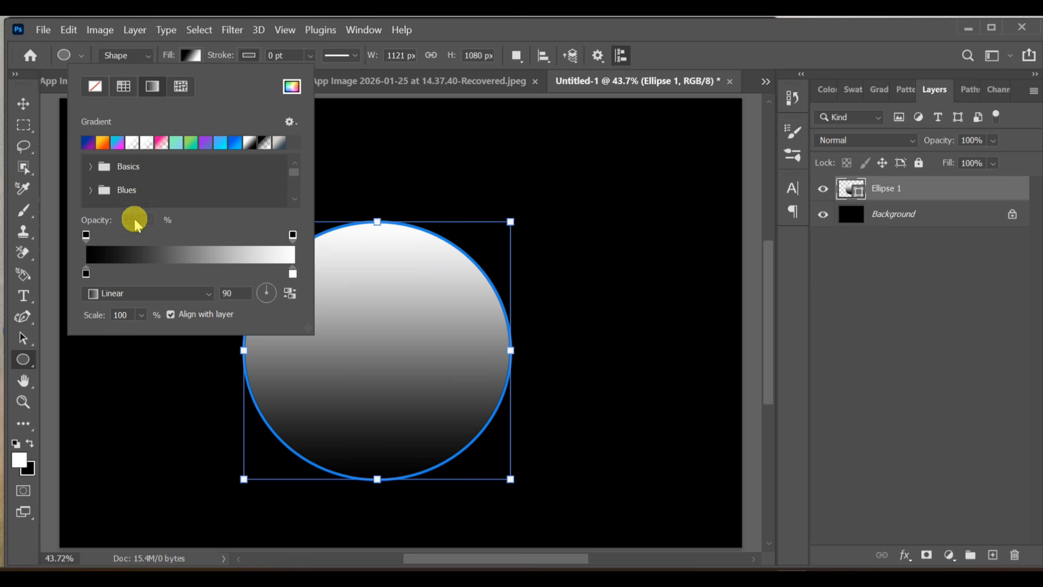
pyautogui.click(87, 143)
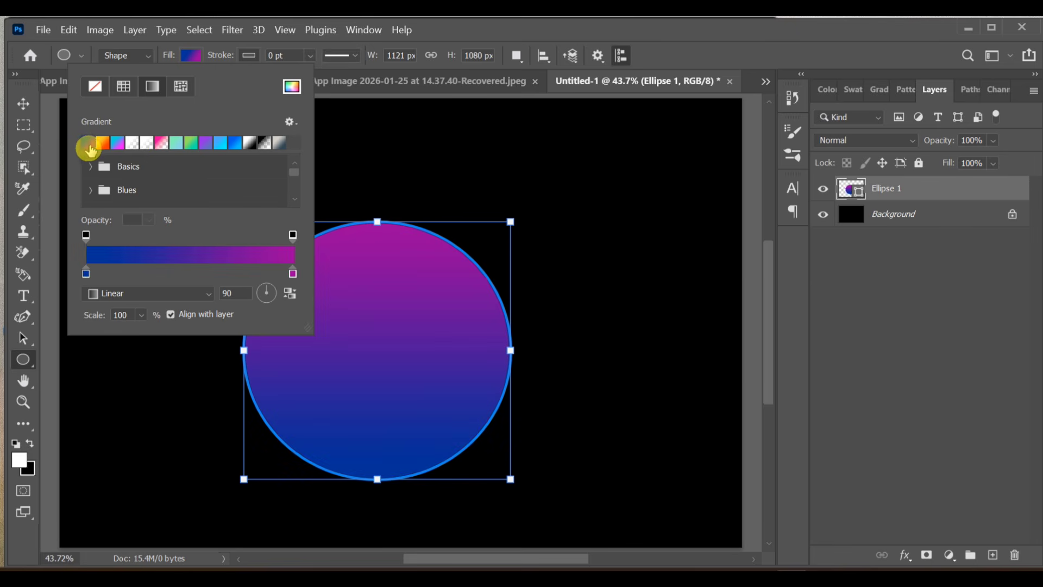
pyautogui.click(102, 143)
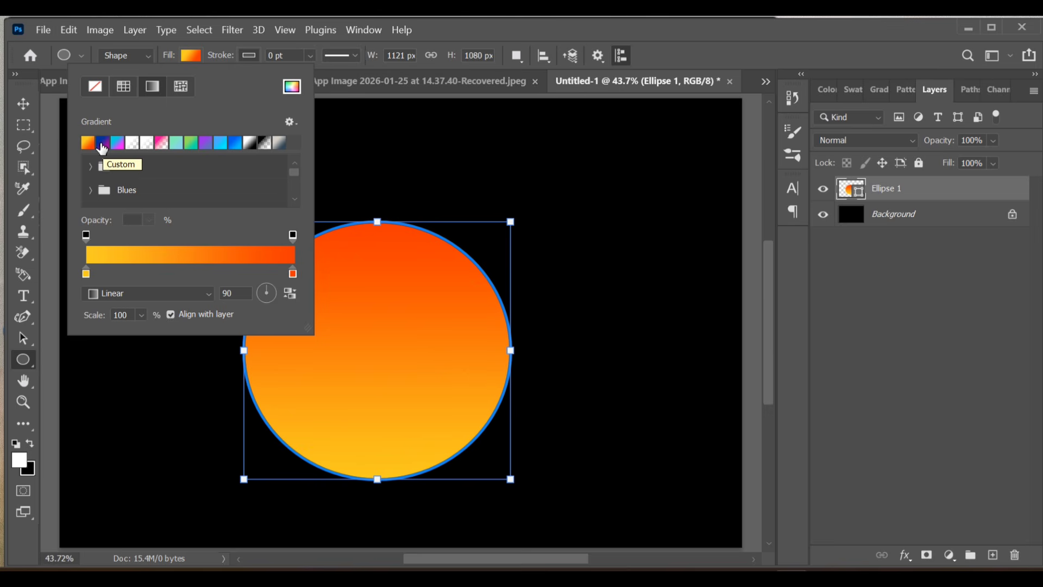
# Change the yellow starting stop of the ellipse's gradient to orange #ff6633
pyautogui.doubleClick(86, 272)
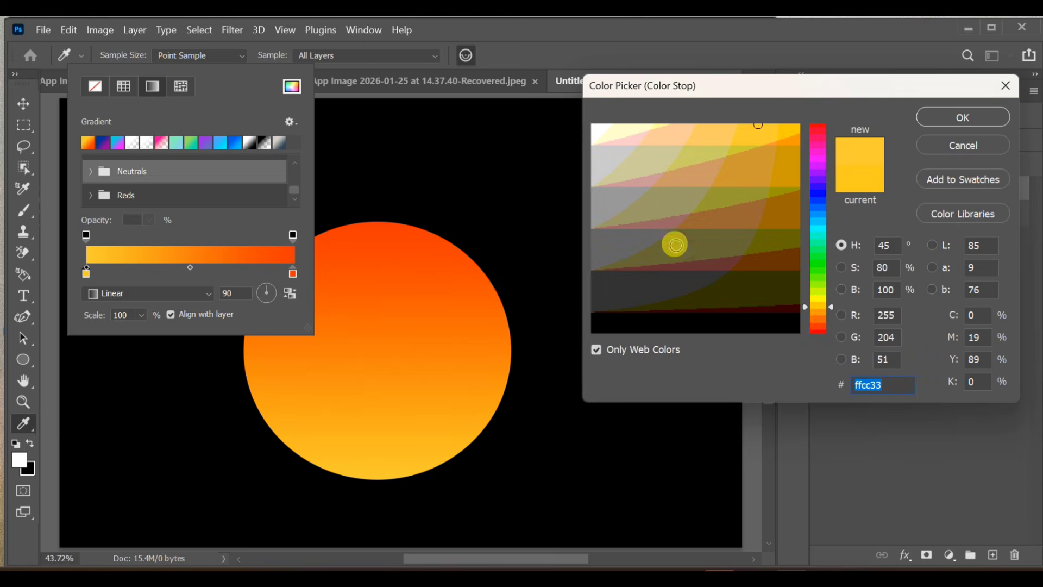
pyautogui.click(818, 326)
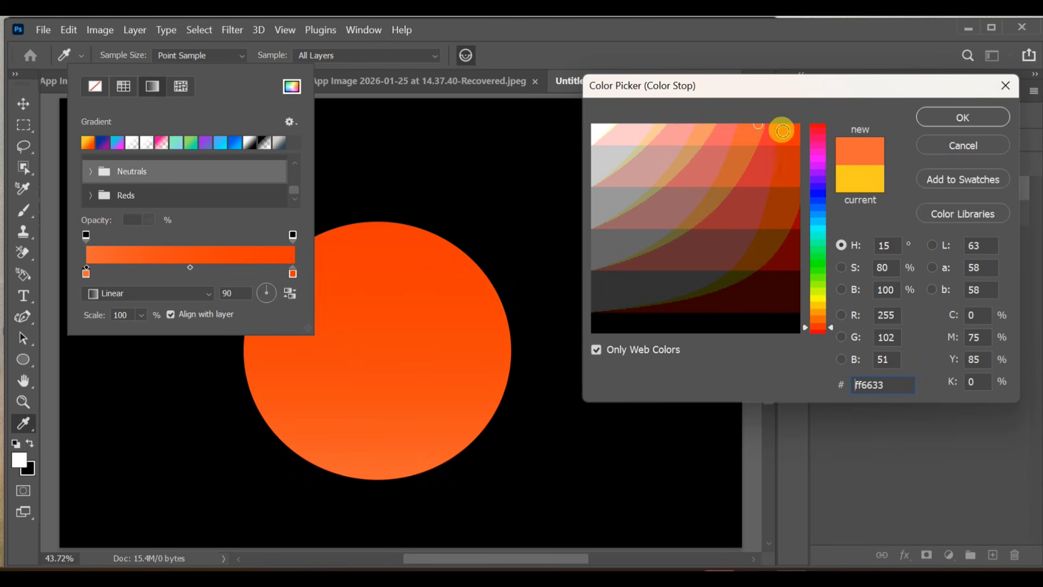
pyautogui.click(953, 116)
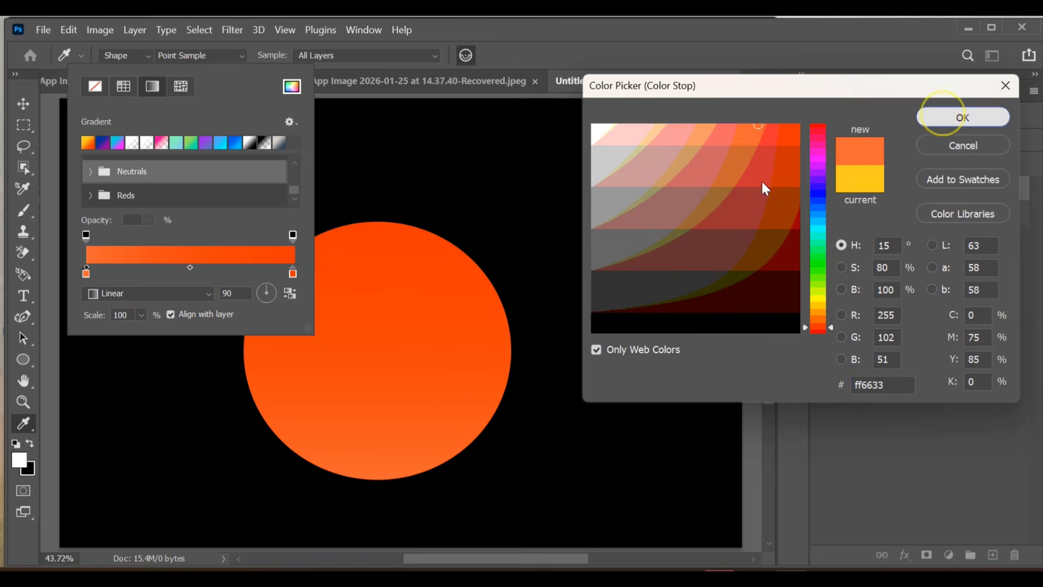
# Move the gradient's orange-red end stop to 46% and the midpoint before it to 80%
pyautogui.moveTo(980, 355); pyautogui.dragTo(796, 353)
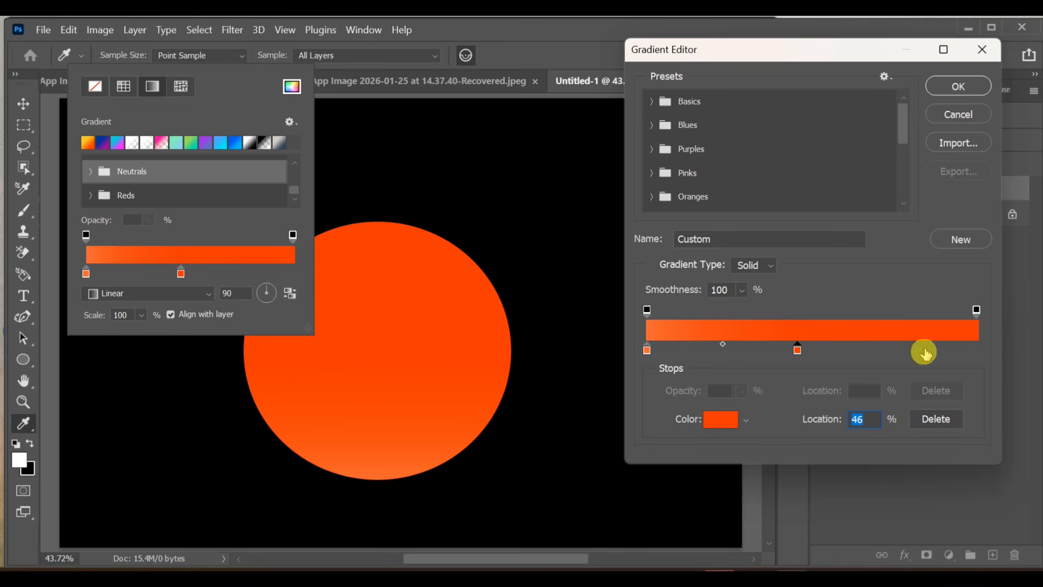
pyautogui.click(722, 344)
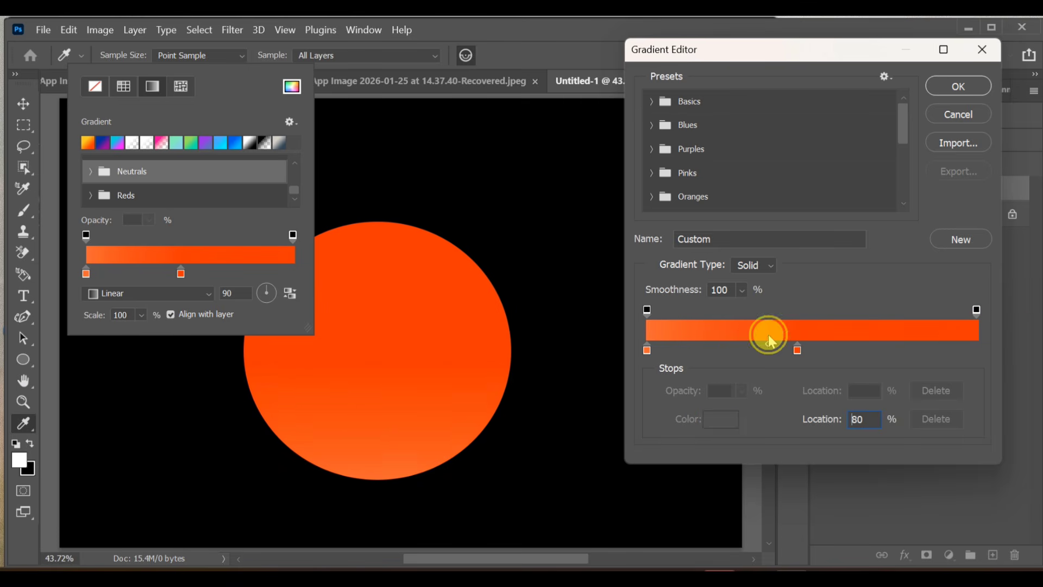
# Add a gradient colour stop at 94% and set its colour to #ff9900
pyautogui.moveTo(952, 351); pyautogui.dragTo(959, 353)
pyautogui.doubleClick(957, 350)
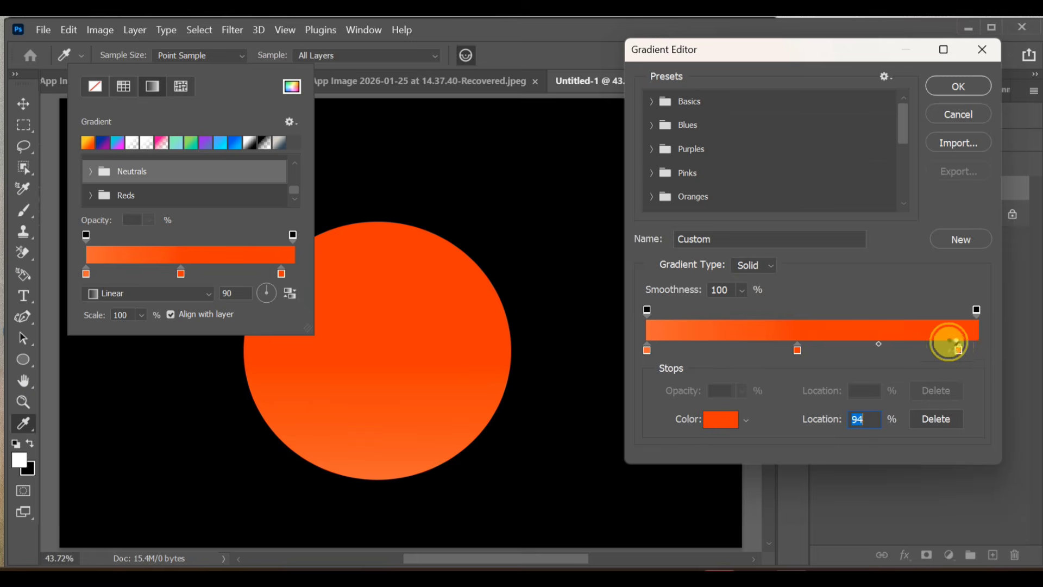
pyautogui.click(882, 289)
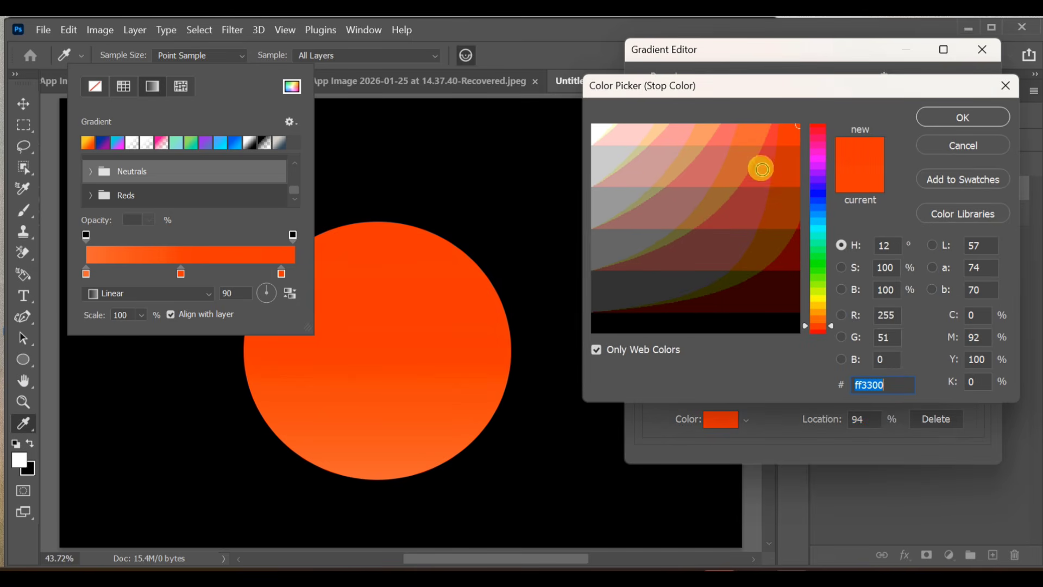
pyautogui.click(820, 305)
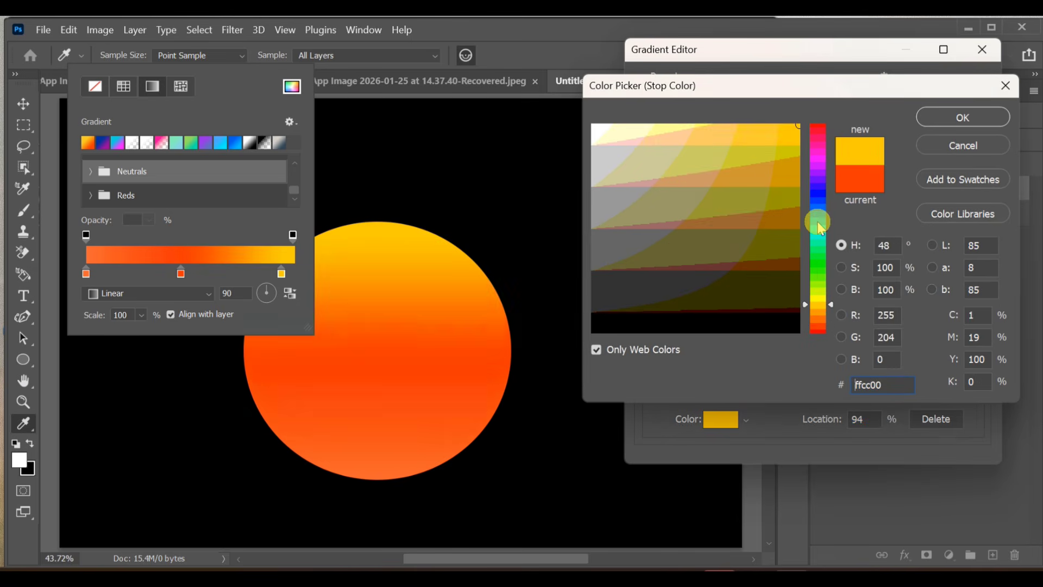
pyautogui.click(815, 313)
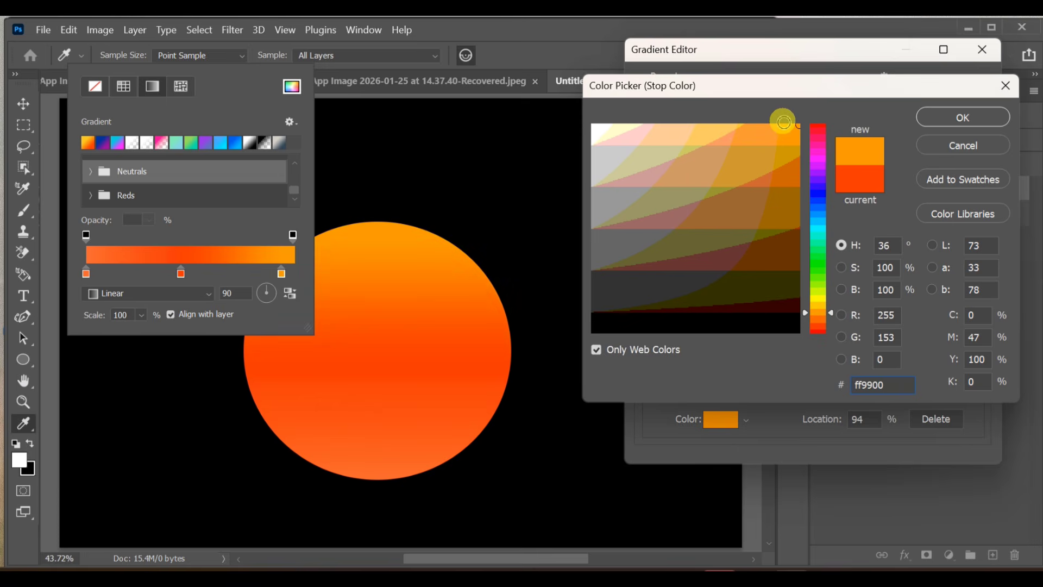
pyautogui.click(780, 124)
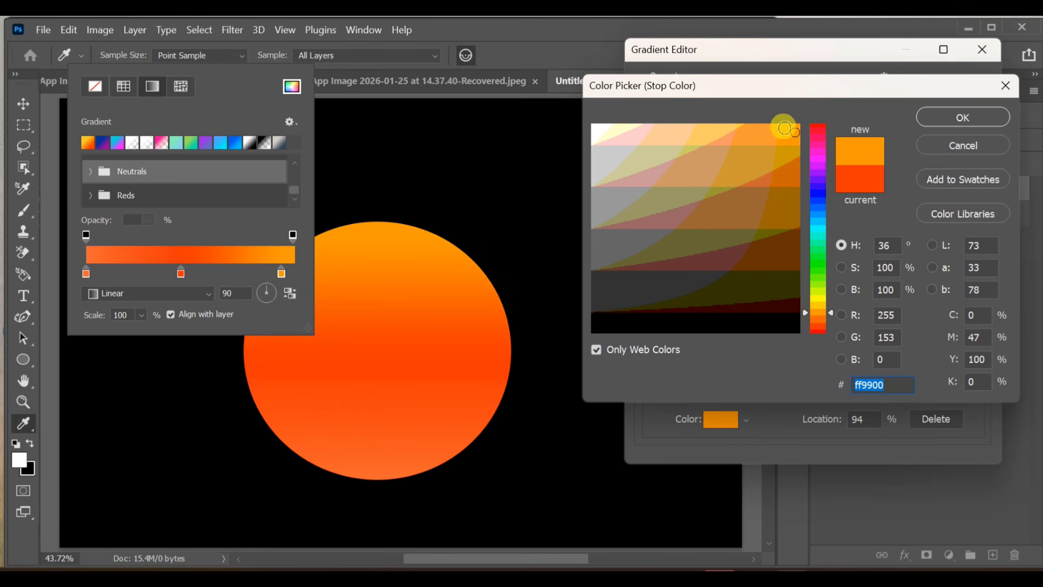
pyautogui.click(942, 119)
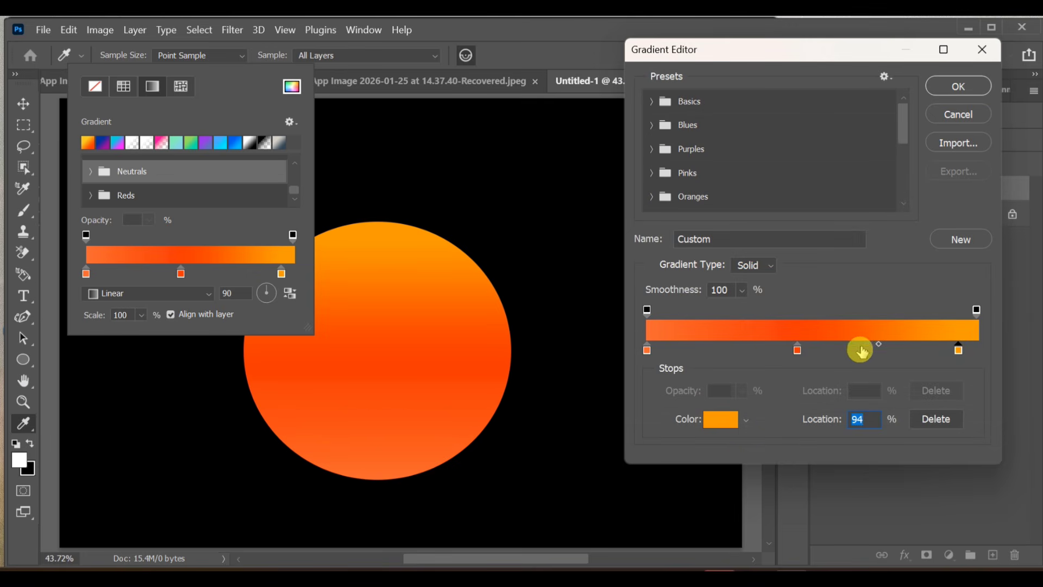
# Add another light-orange stop at 100%, move the orange-red stop to 63%, and accept the gradient
pyautogui.moveTo(881, 346); pyautogui.dragTo(978, 352)
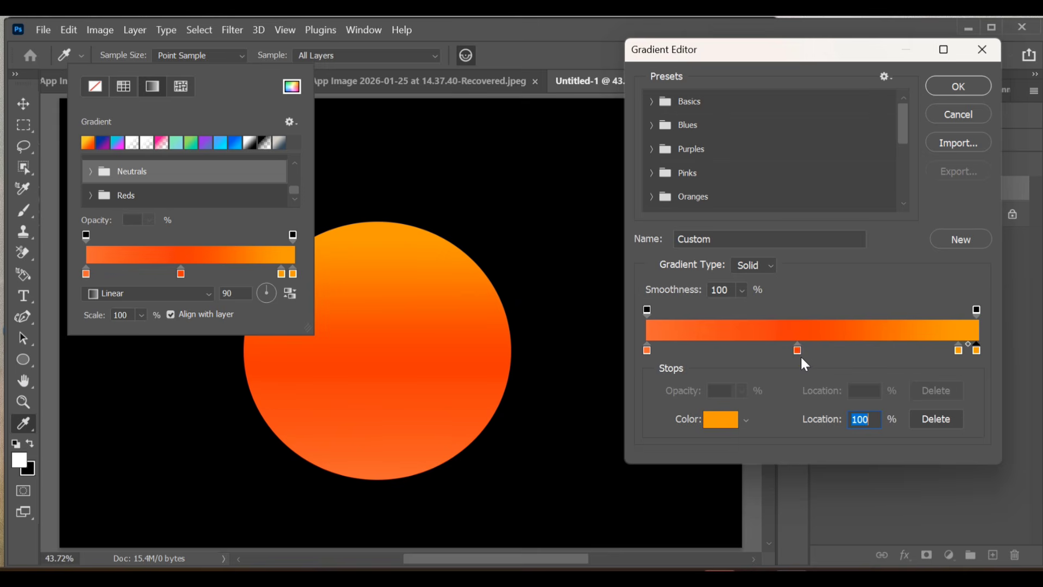
pyautogui.moveTo(798, 352); pyautogui.dragTo(856, 342)
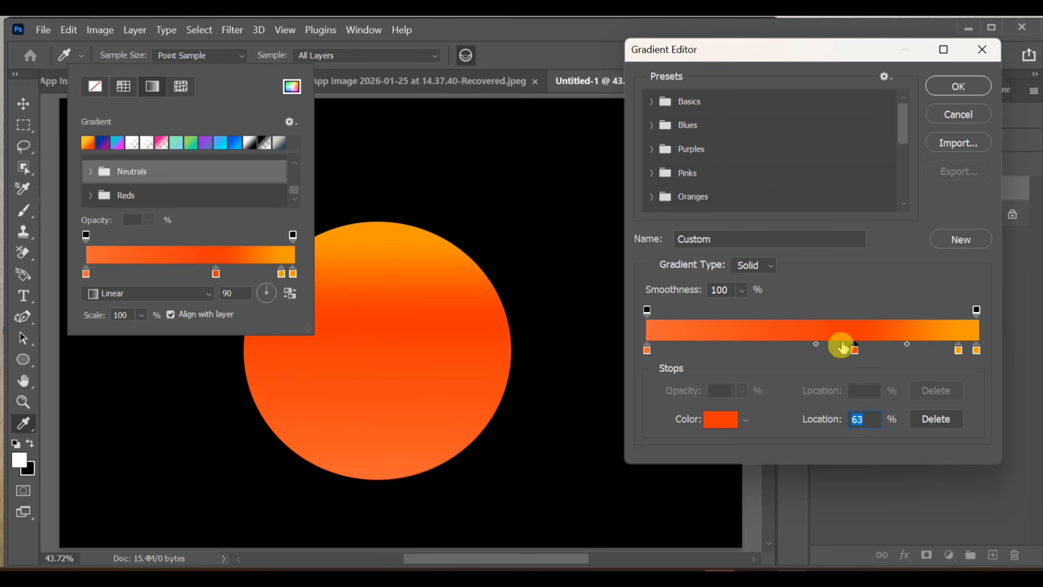
pyautogui.click(958, 86)
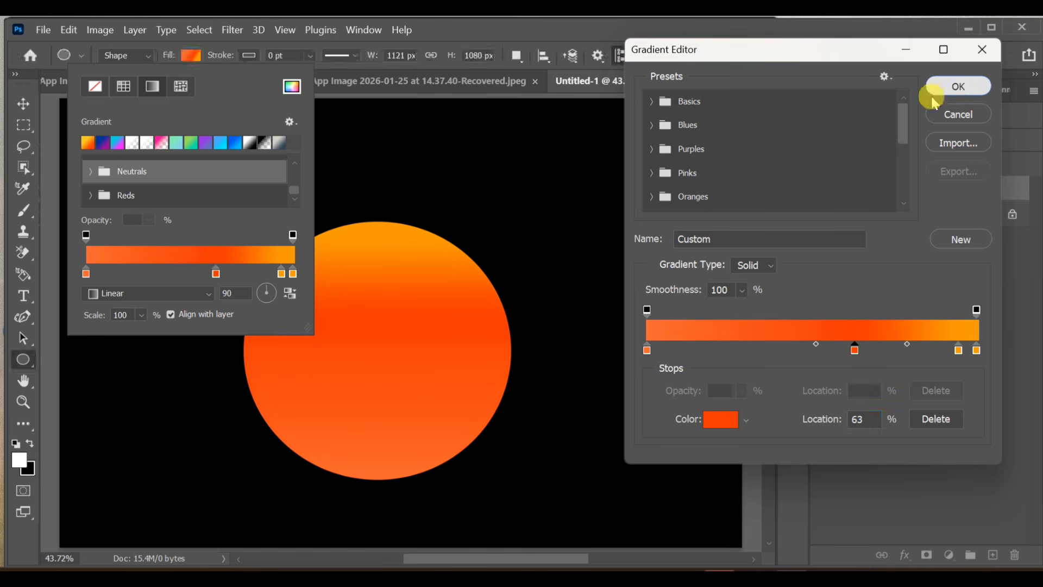
# Change the ellipse's gradient style from Linear to Radial
pyautogui.click(205, 294)
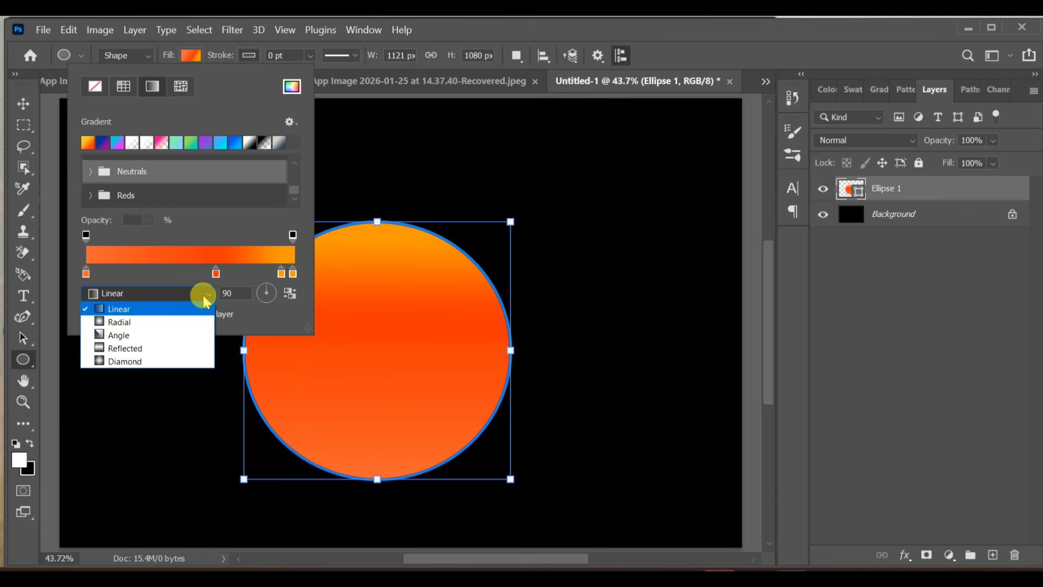
pyautogui.click(155, 322)
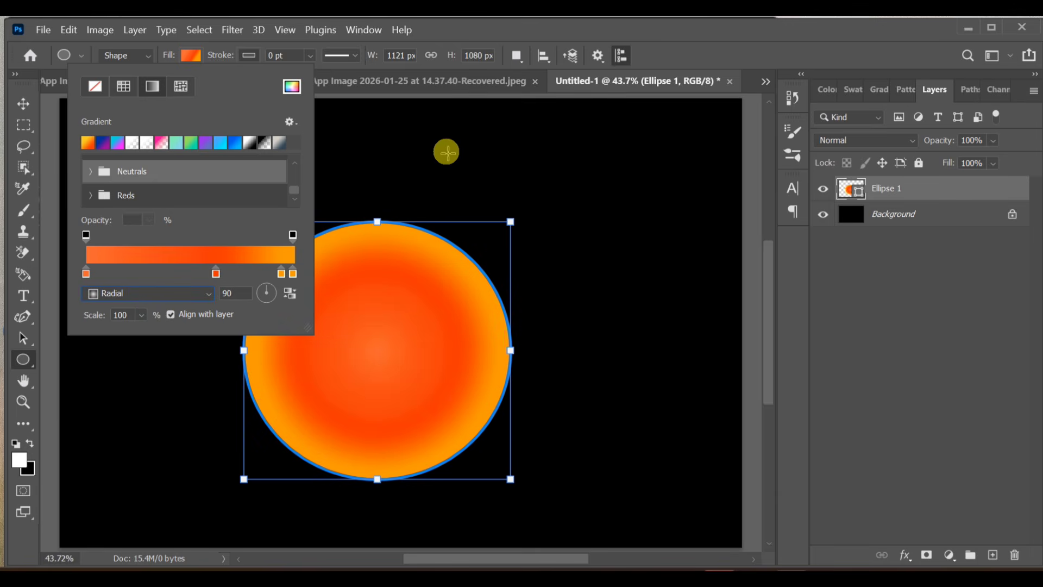
# Move the ellipse up near the vertical middle of the canvas and scale it slightly larger with Free Transform
pyautogui.click(21, 102)
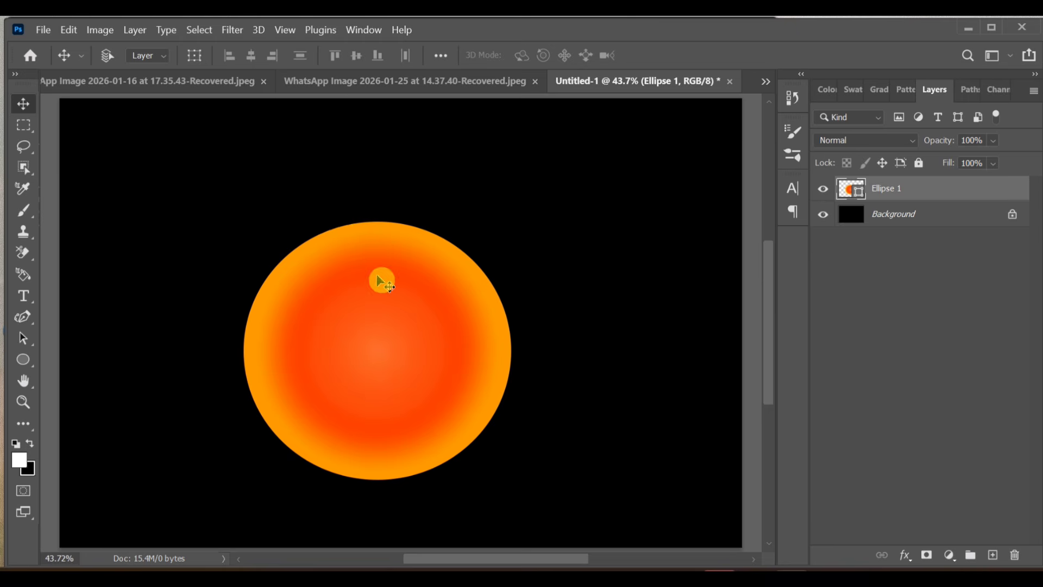
pyautogui.moveTo(382, 279); pyautogui.dragTo(383, 250)
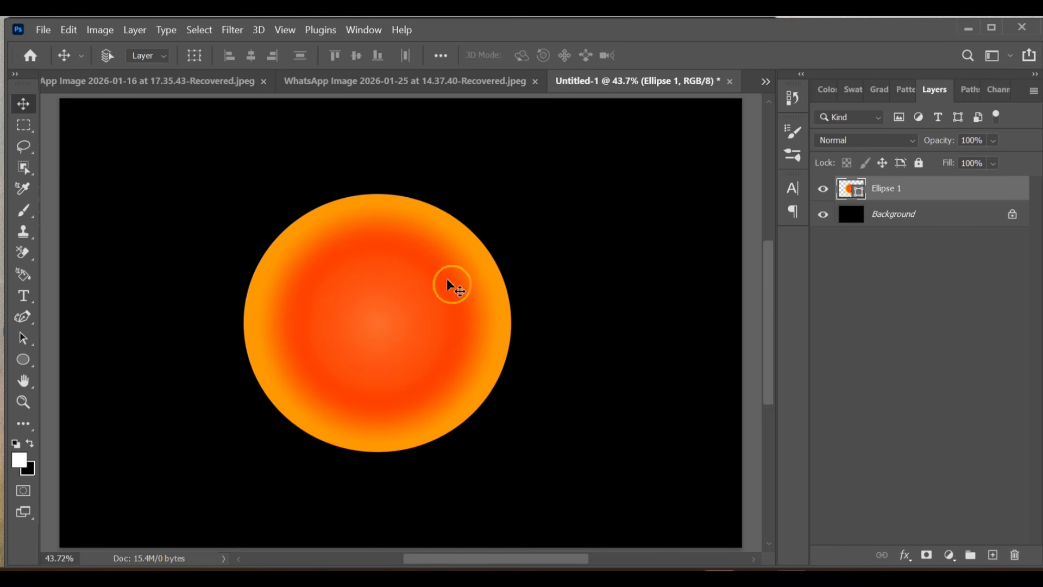
pyautogui.hotkey('ctrl', 't')
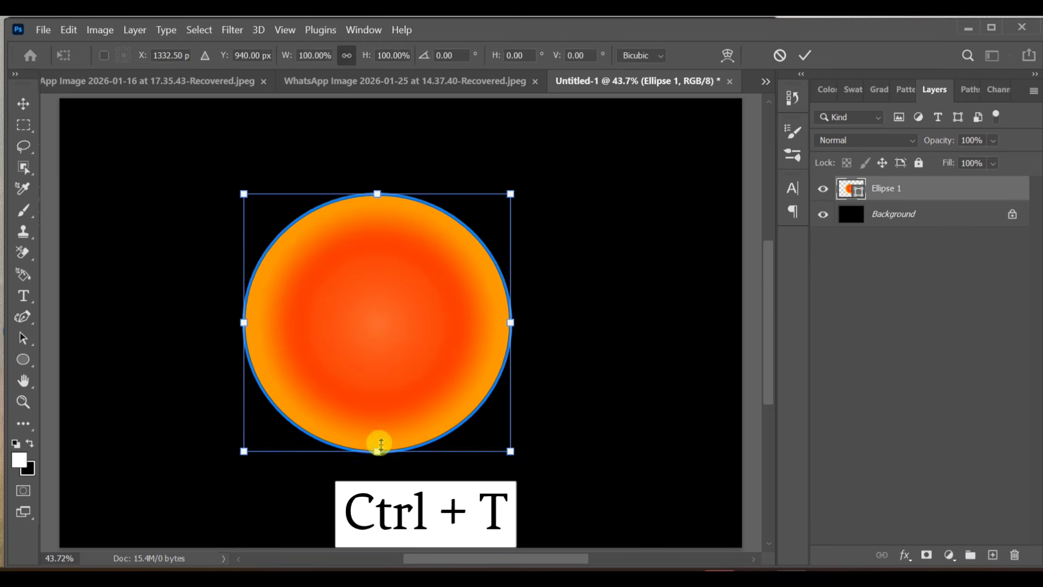
pyautogui.moveTo(378, 451); pyautogui.dragTo(378, 498)
pyautogui.moveTo(407, 397); pyautogui.dragTo(410, 373)
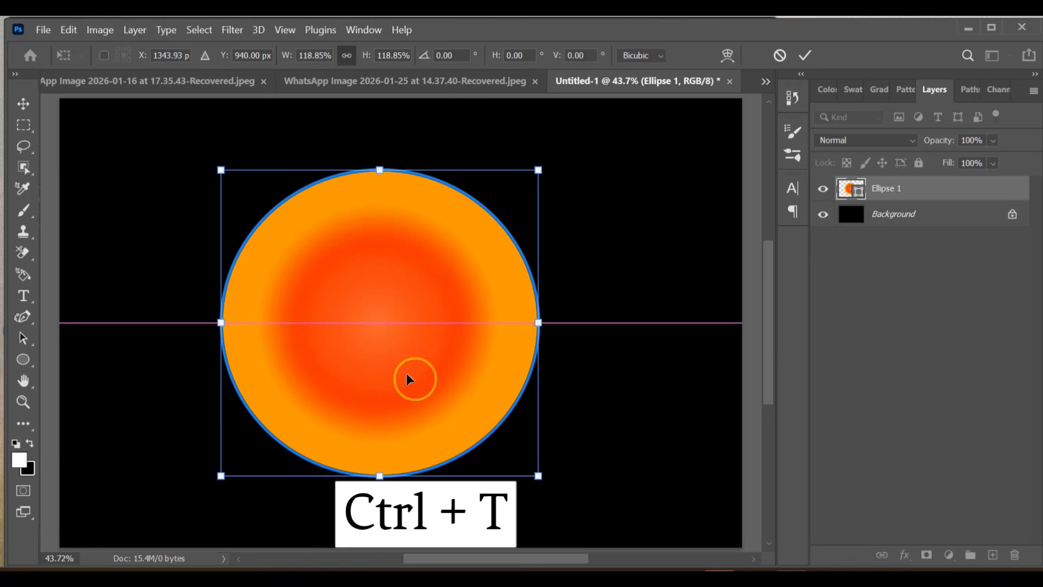
pyautogui.moveTo(535, 470); pyautogui.dragTo(498, 433)
pyautogui.moveTo(449, 373); pyautogui.dragTo(463, 380)
pyautogui.press('Return')
# Convert the ellipse to a smart object and apply a Gaussian Blur with a 9.5 pixel radius
pyautogui.click(232, 30)
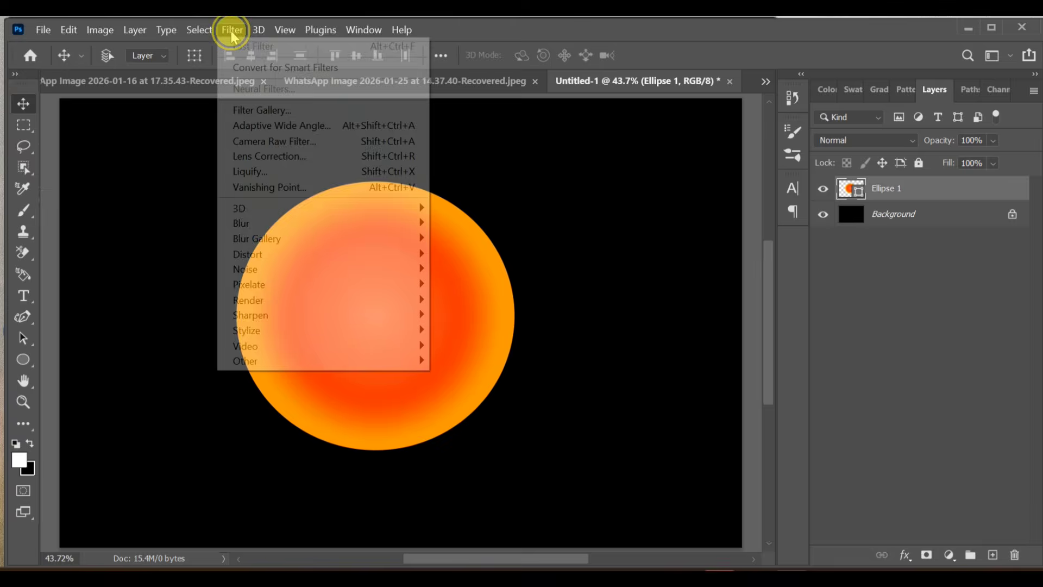
pyautogui.moveTo(326, 223)
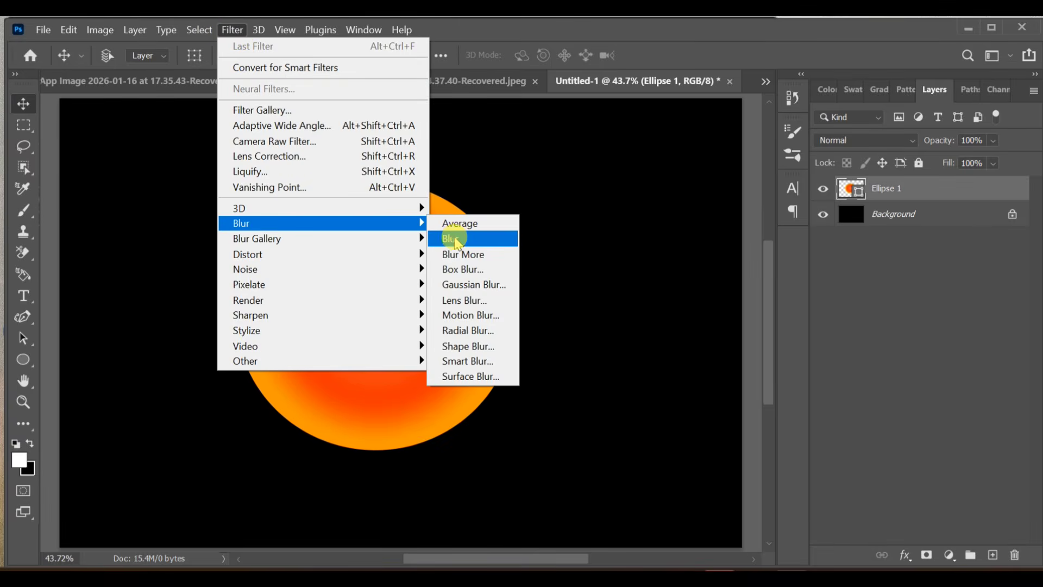
pyautogui.click(461, 285)
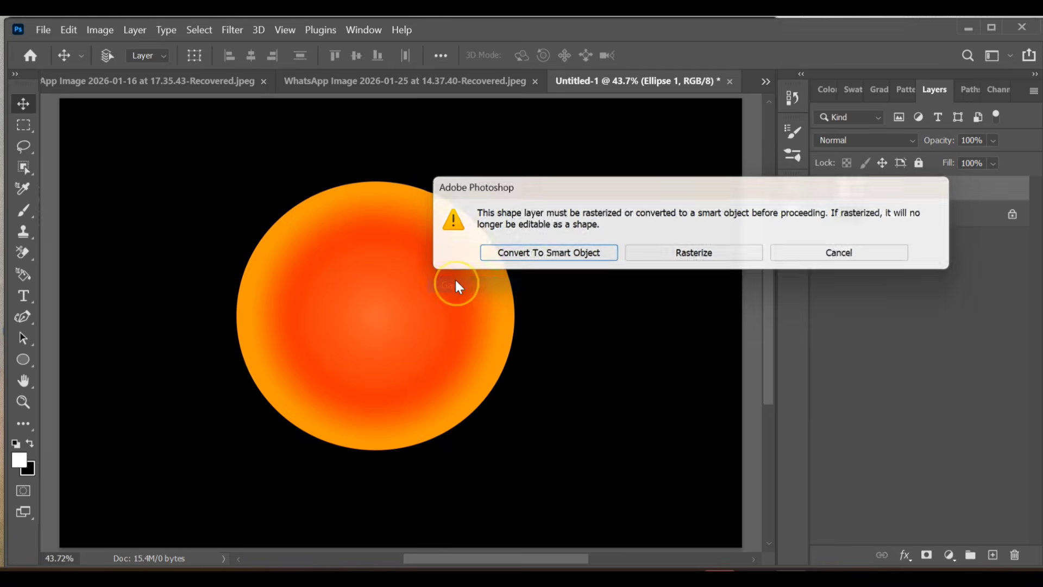
pyautogui.click(532, 262)
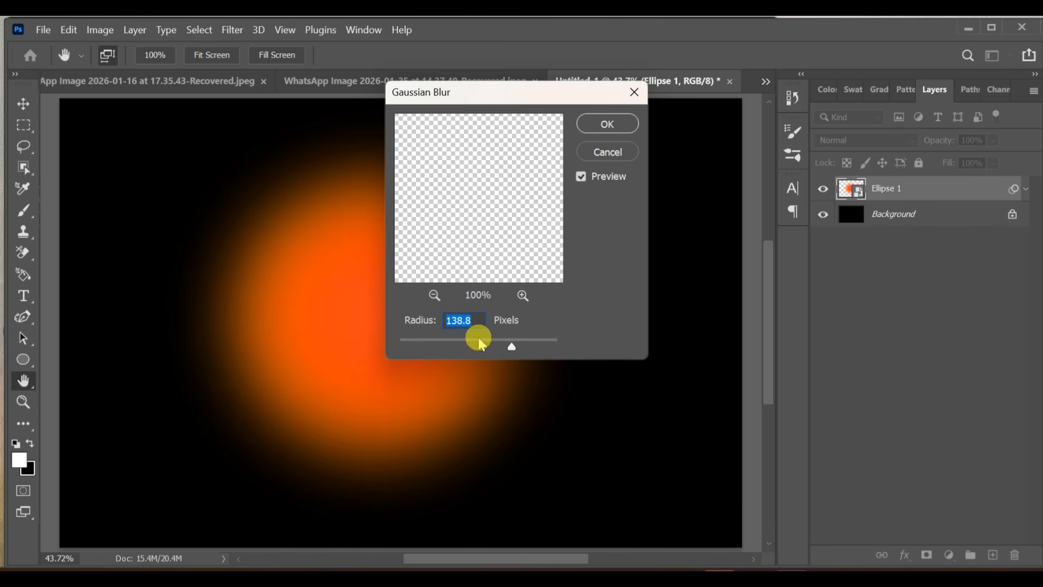
pyautogui.write('9.5')
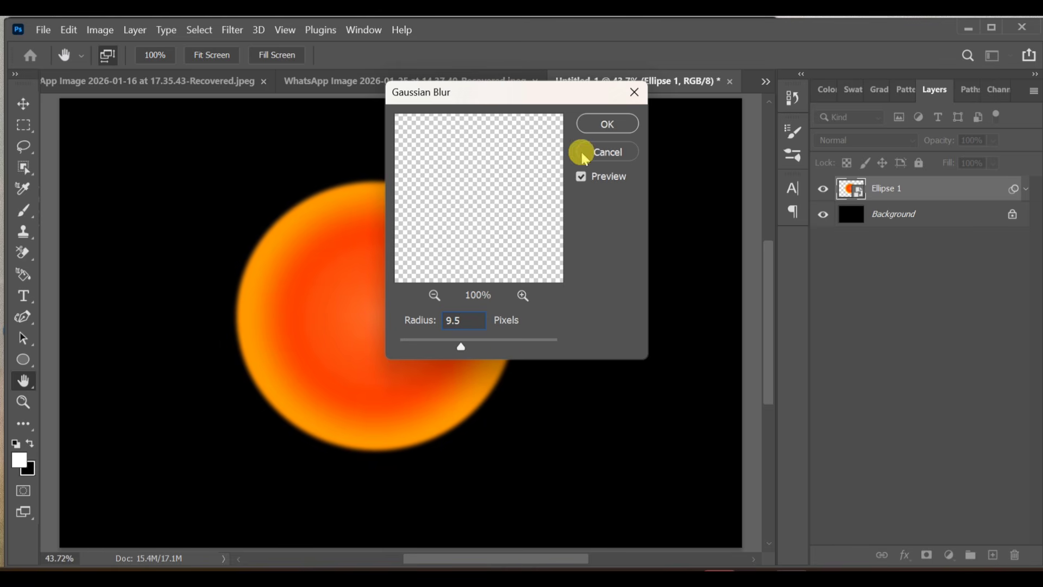
pyautogui.click(609, 124)
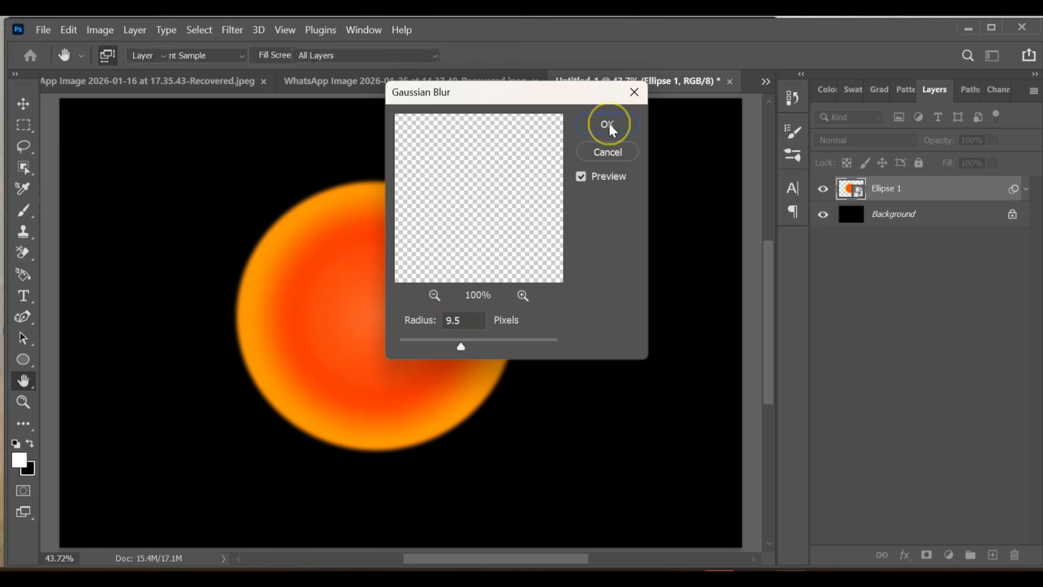
# Duplicate the blurred ellipse layer, place the copy beneath the original, and select that copy
pyautogui.hotkey('ctrl', 'j')
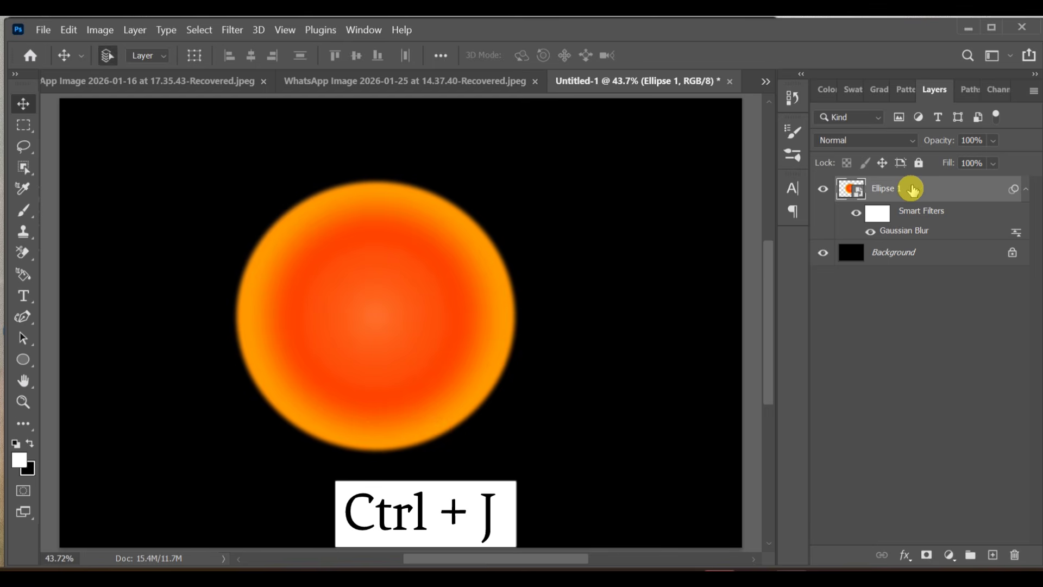
pyautogui.moveTo(889, 251); pyautogui.dragTo(877, 182)
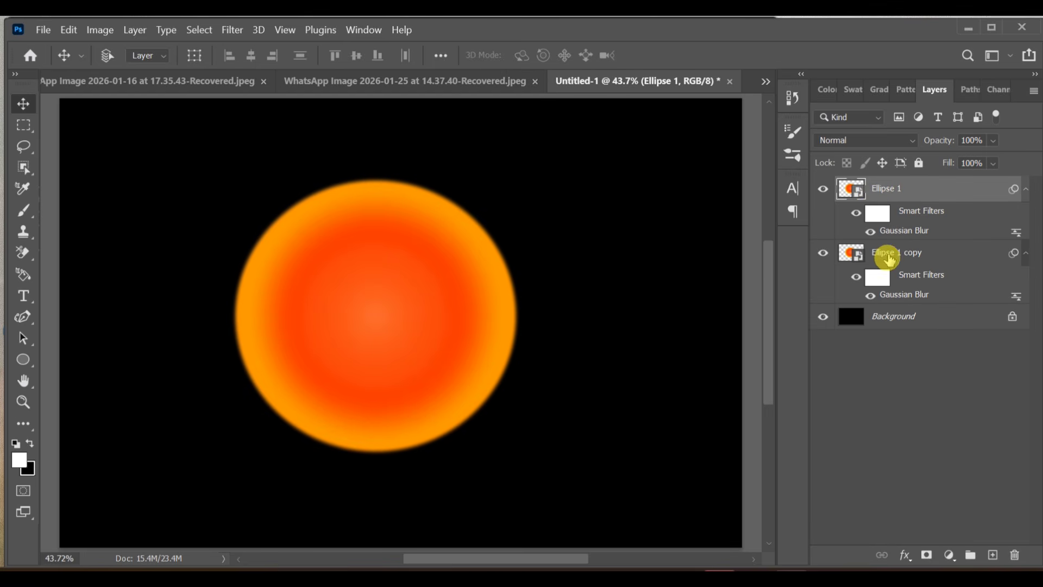
pyautogui.click(888, 258)
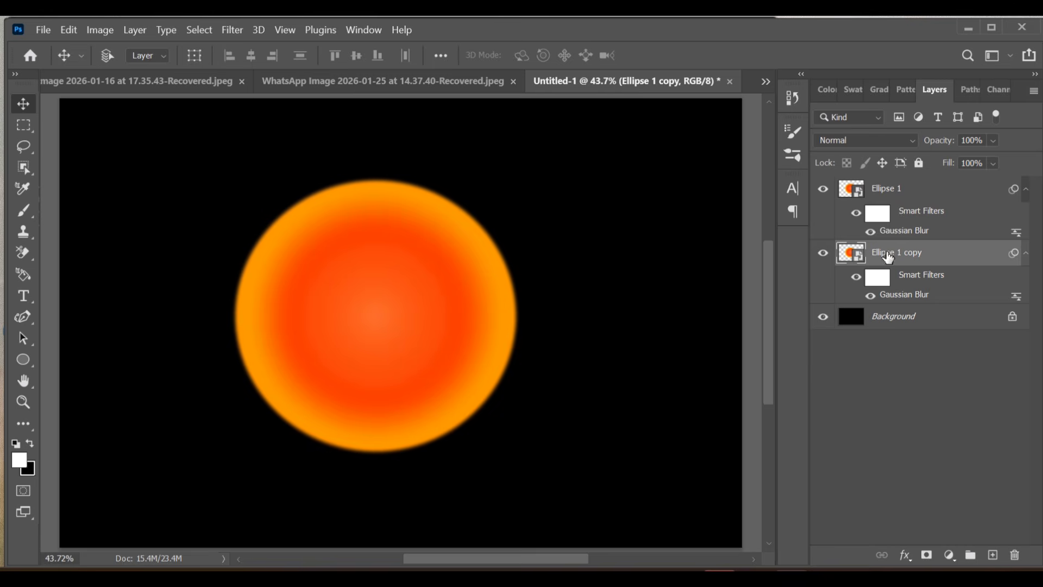
# Set the Gaussian Blur radius of the lower ellipse copy to 185 pixels to create a glow
pyautogui.doubleClick(903, 289)
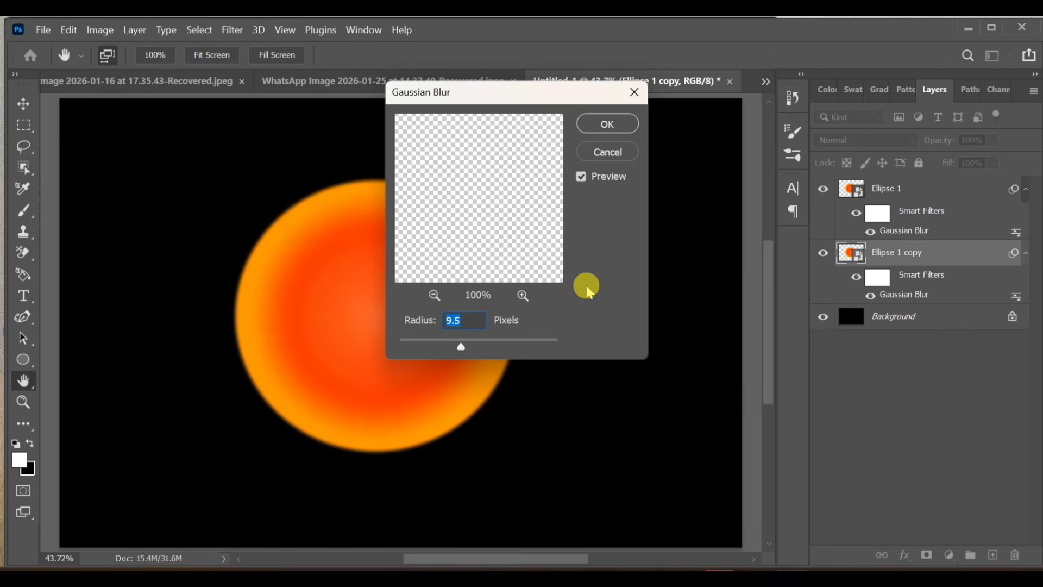
pyautogui.press('BackSpace')
pyautogui.write('185')
pyautogui.click(608, 131)
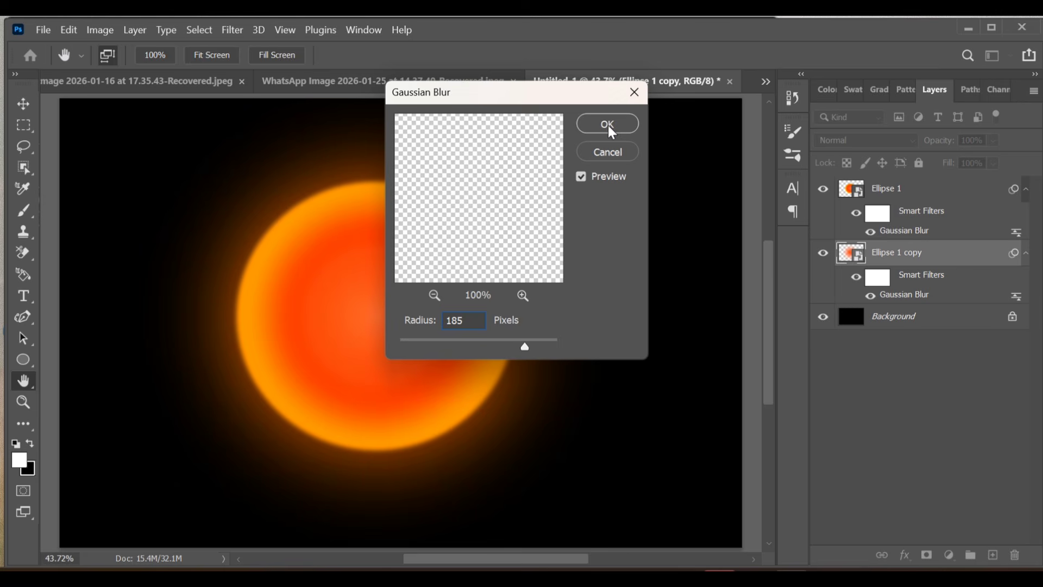
pyautogui.click(608, 125)
# Add a new layer above the ellipses and place the portrait photo WhatsApp Image 2026-01-30 at 15.36.00 at its default size
pyautogui.click(990, 555)
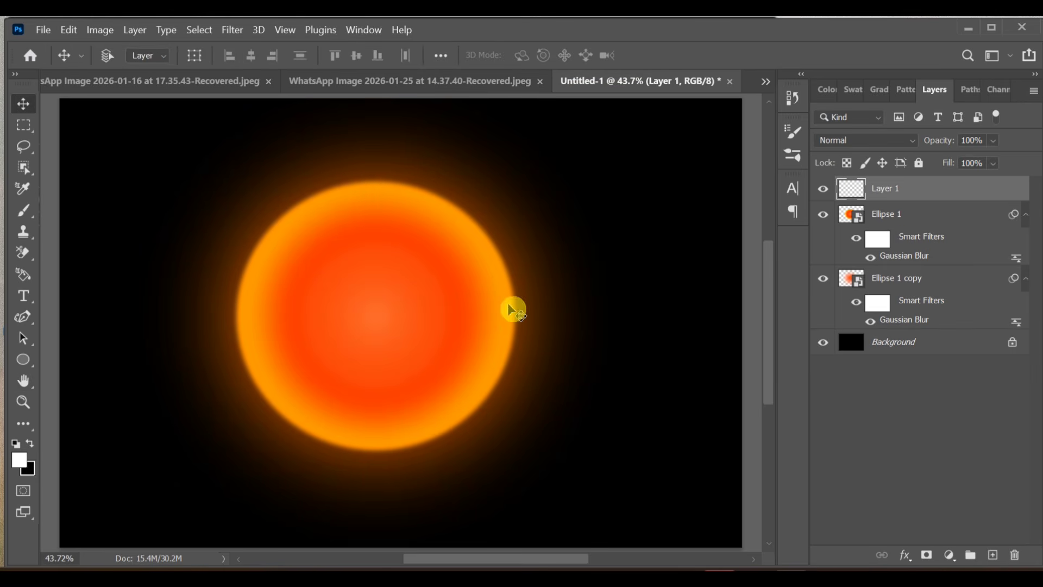
pyautogui.click(53, 32)
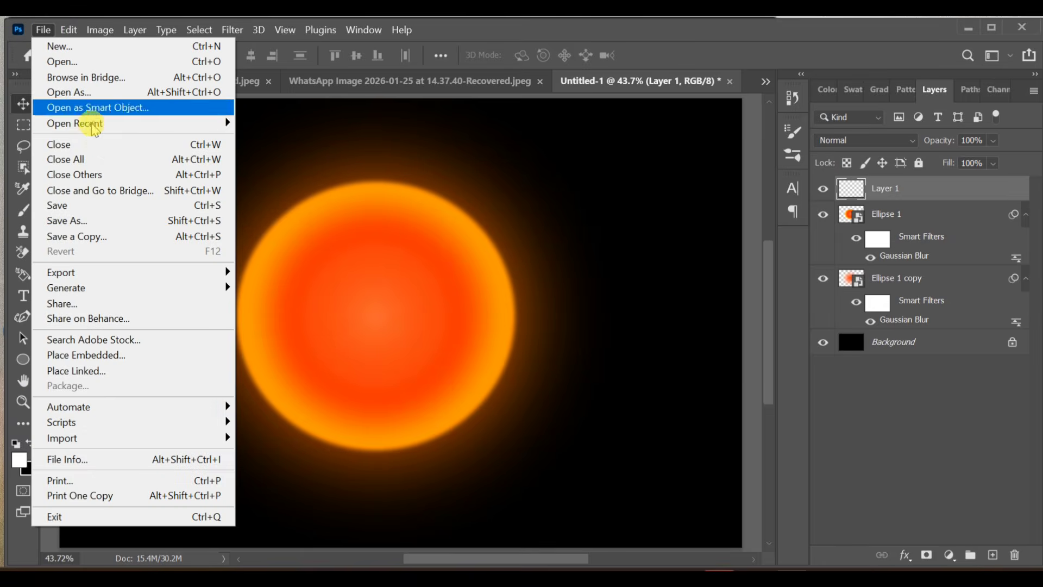
pyautogui.click(98, 372)
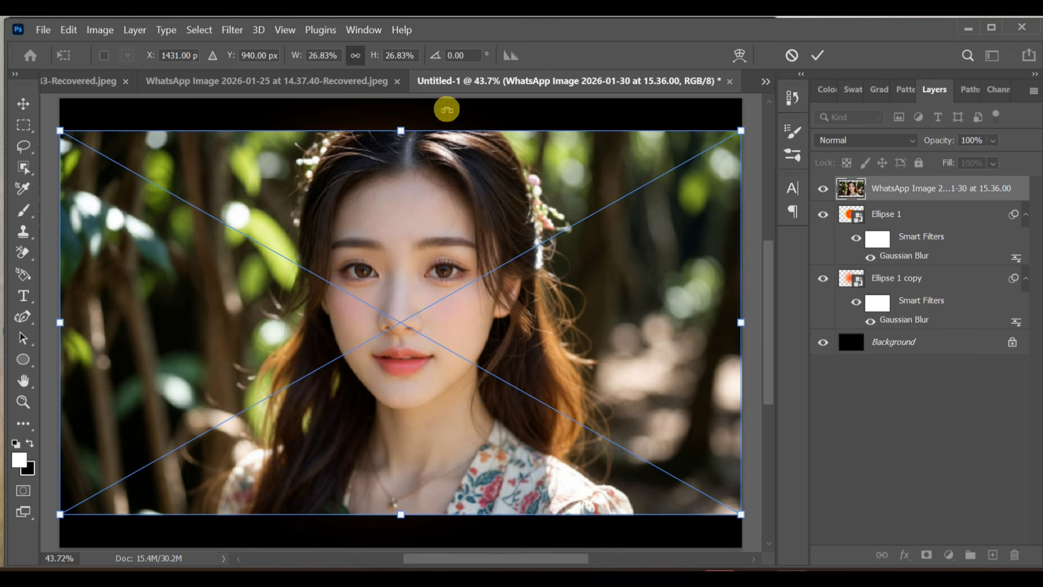
pyautogui.click(825, 53)
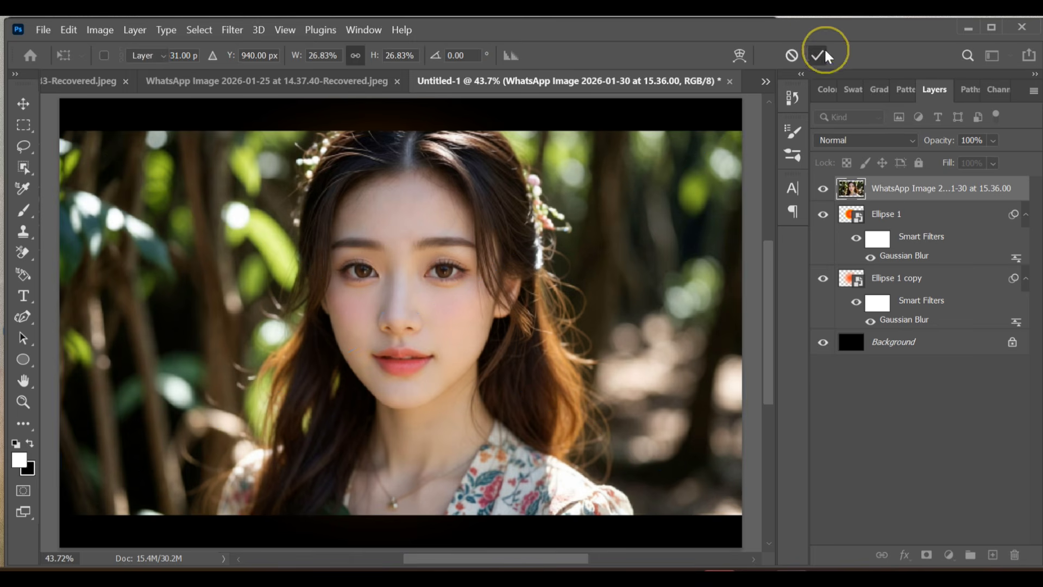
# Select the subject of the placed photo, copy it to its own layer, and hide the original photo layer
pyautogui.click(198, 30)
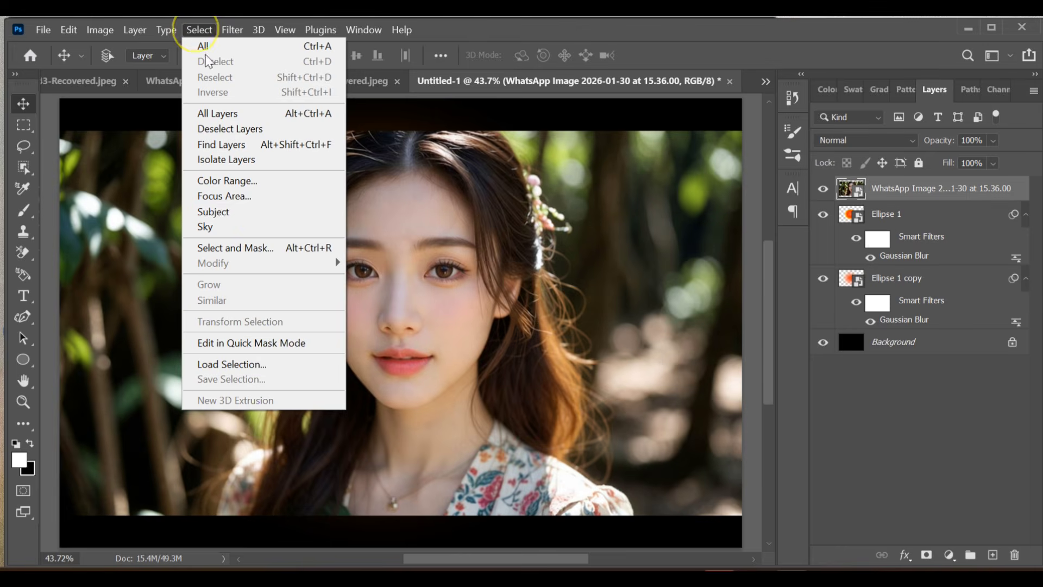
pyautogui.click(239, 212)
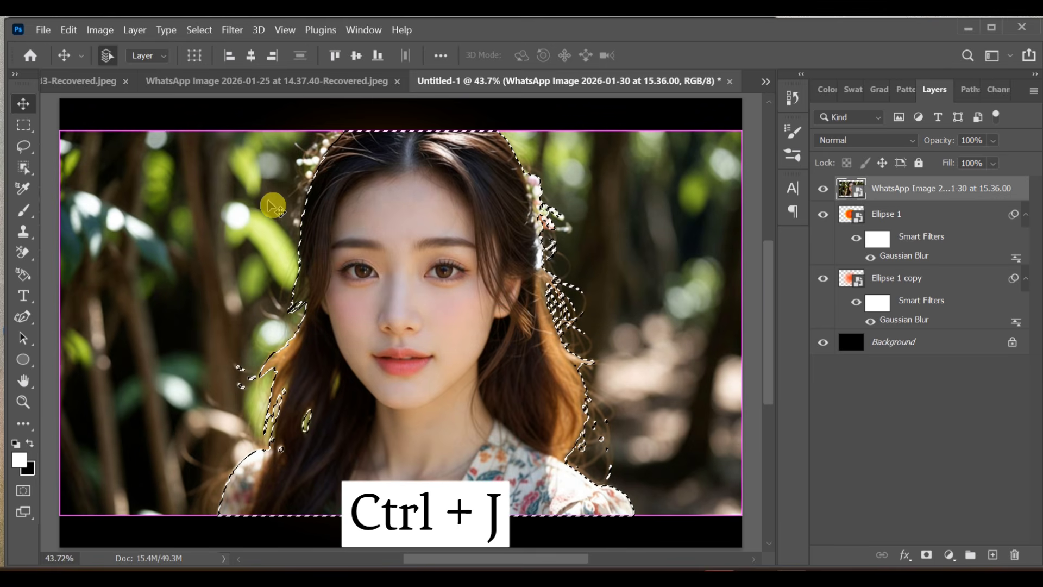
pyautogui.hotkey('ctrl', 'j')
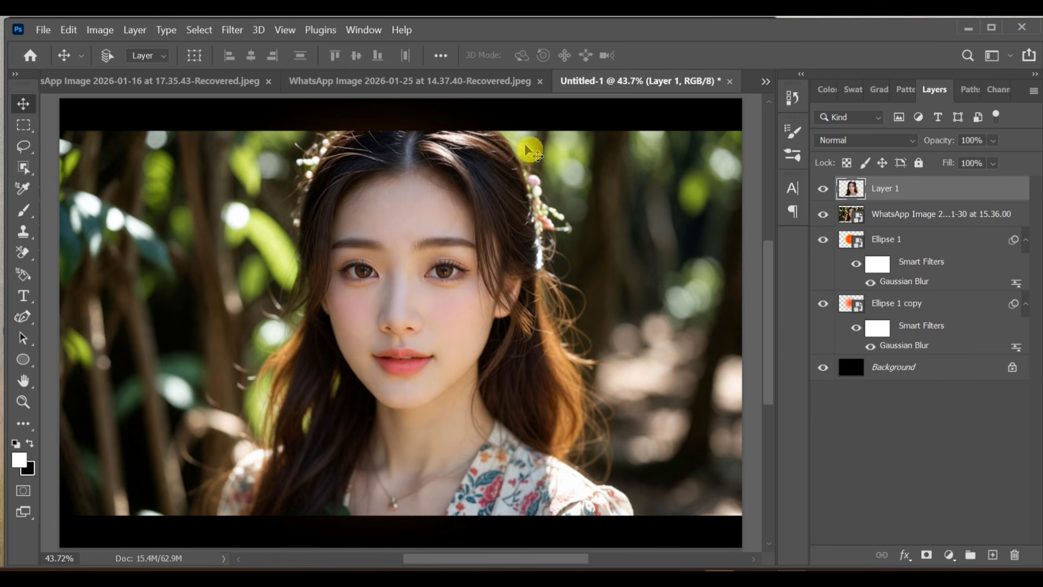
pyautogui.click(822, 214)
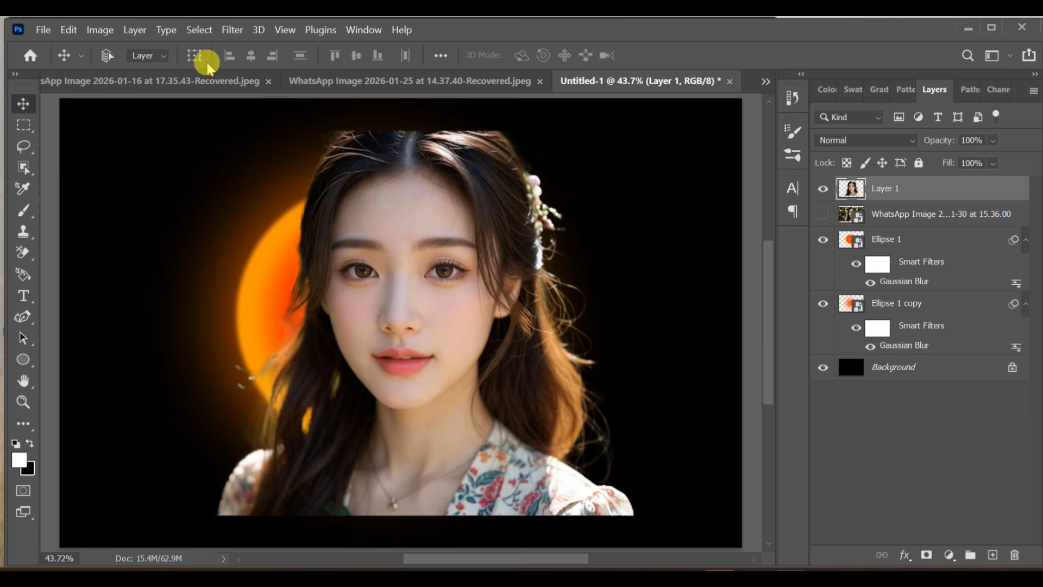
# Apply a Black & White adjustment with the Default preset to the cut-out portrait
pyautogui.click(103, 30)
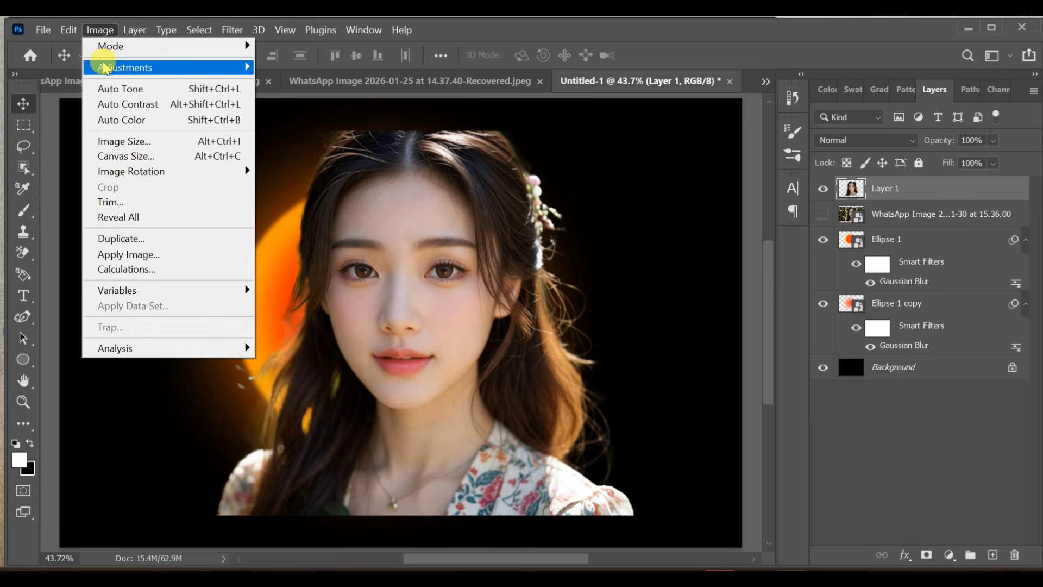
pyautogui.moveTo(105, 67)
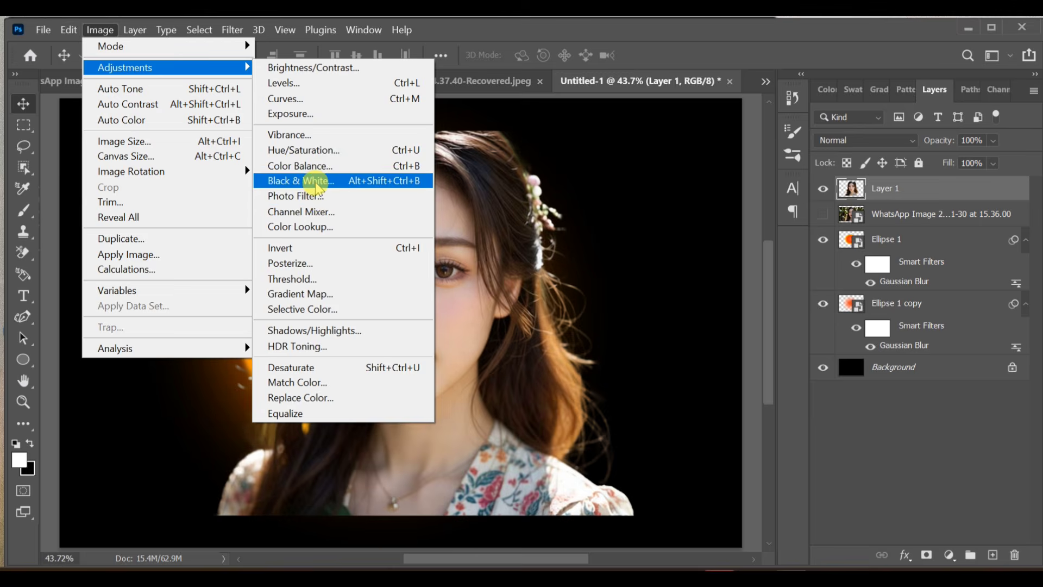
pyautogui.click(314, 181)
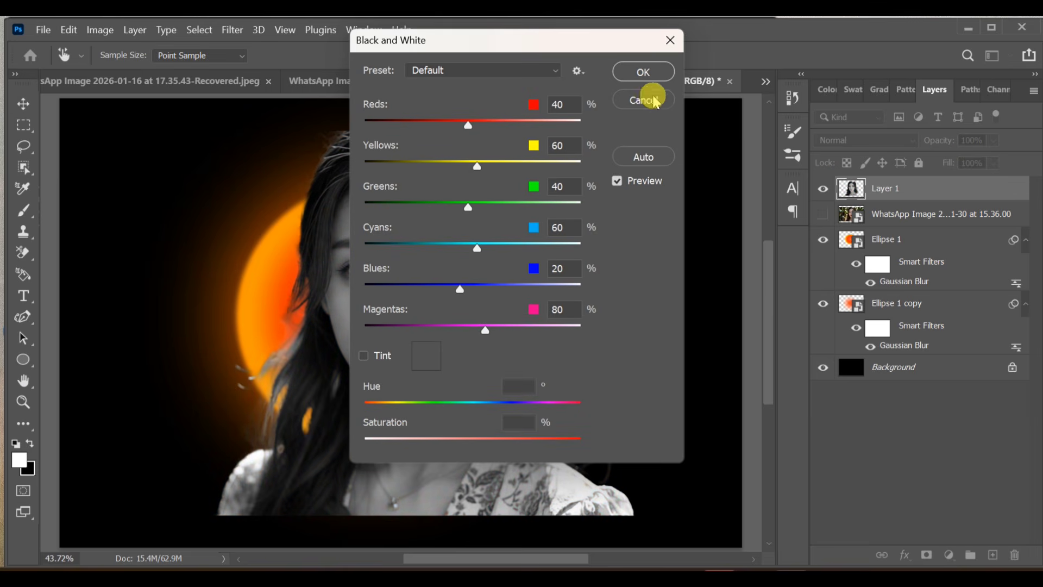
pyautogui.click(646, 72)
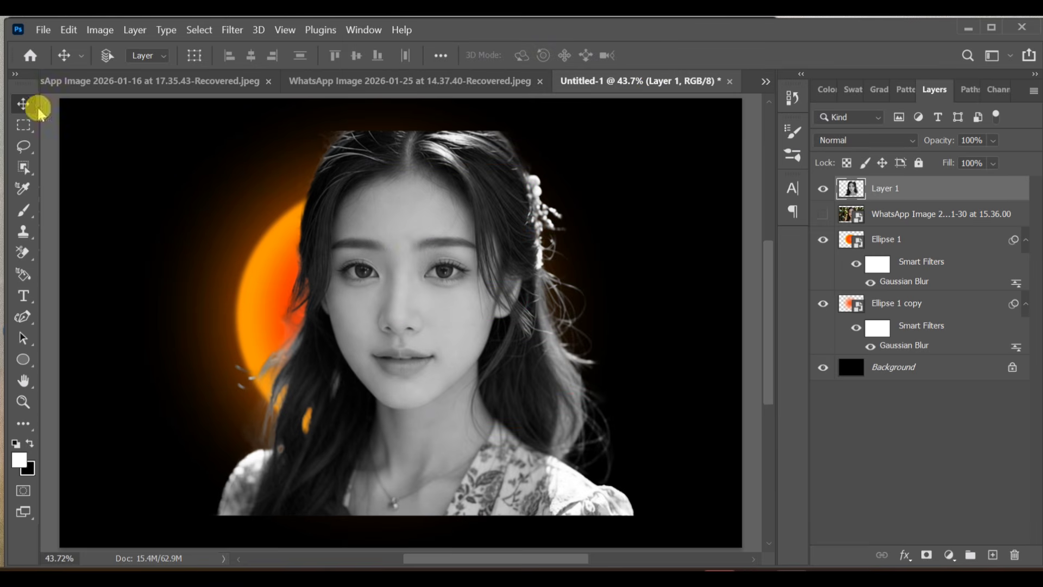
# Shift the portrait slightly left over the orange circle and convert its layer to a smart object
pyautogui.moveTo(431, 275); pyautogui.dragTo(400, 275)
pyautogui.rightClick(916, 186)
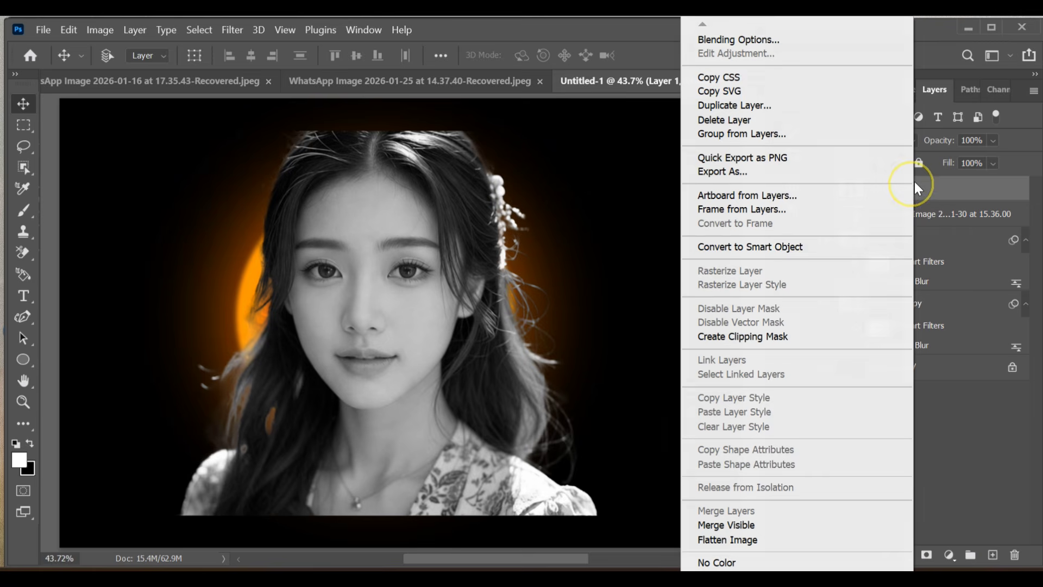
pyautogui.click(758, 245)
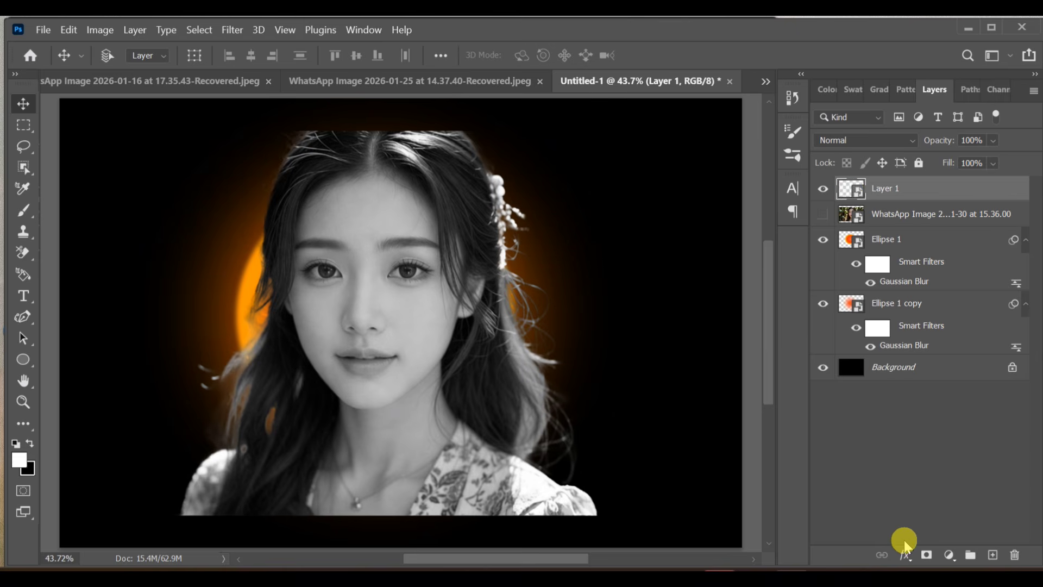
# Select the portrait's subject and turn the selection into a layer mask on Layer 1
pyautogui.click(199, 29)
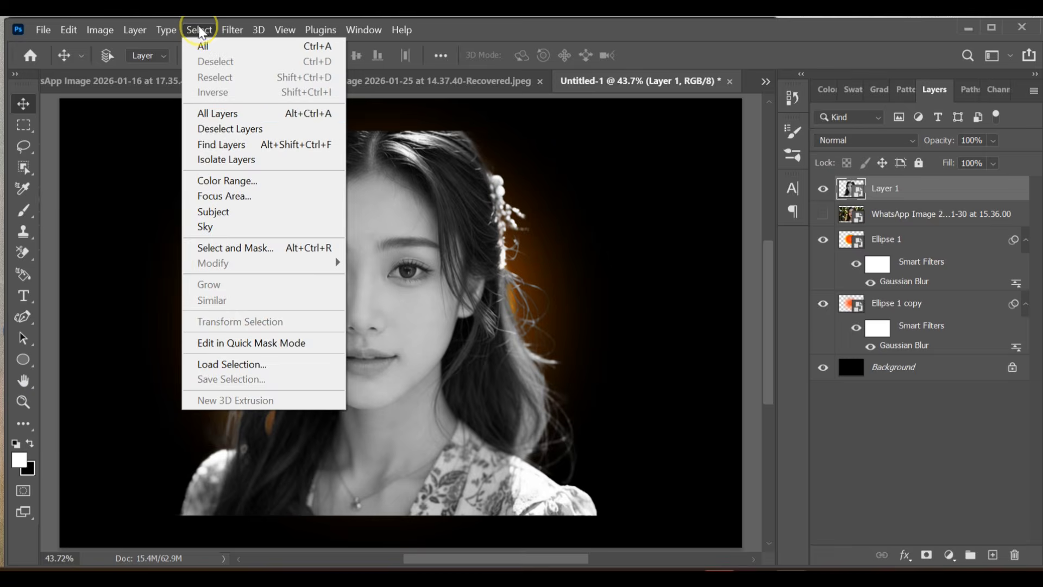
pyautogui.click(231, 213)
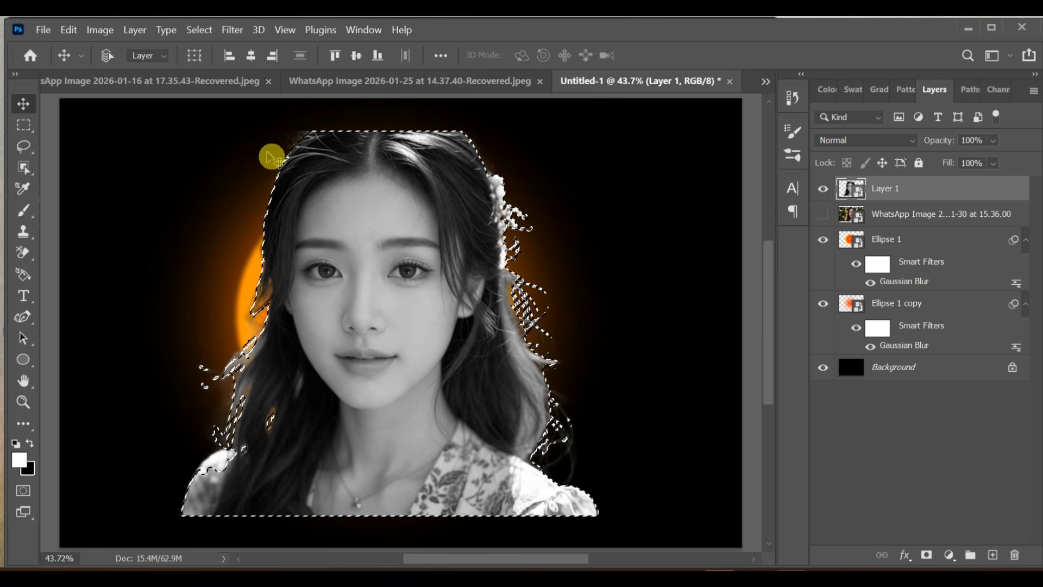
pyautogui.click(926, 554)
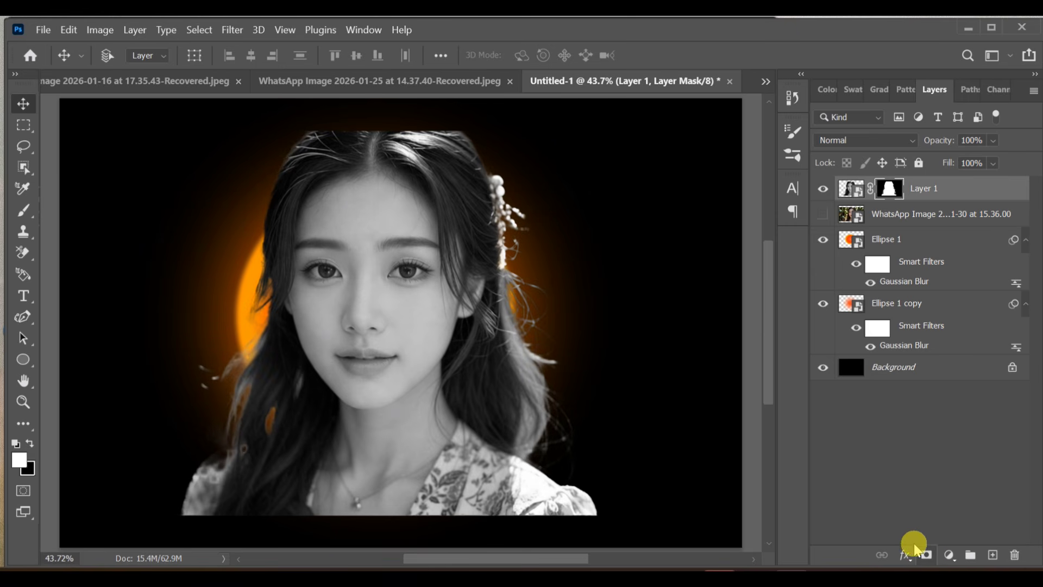
# Add a Gradient fill layer above the portrait using the red-to-violet Red_06 preset from the Reds group
pyautogui.click(949, 554)
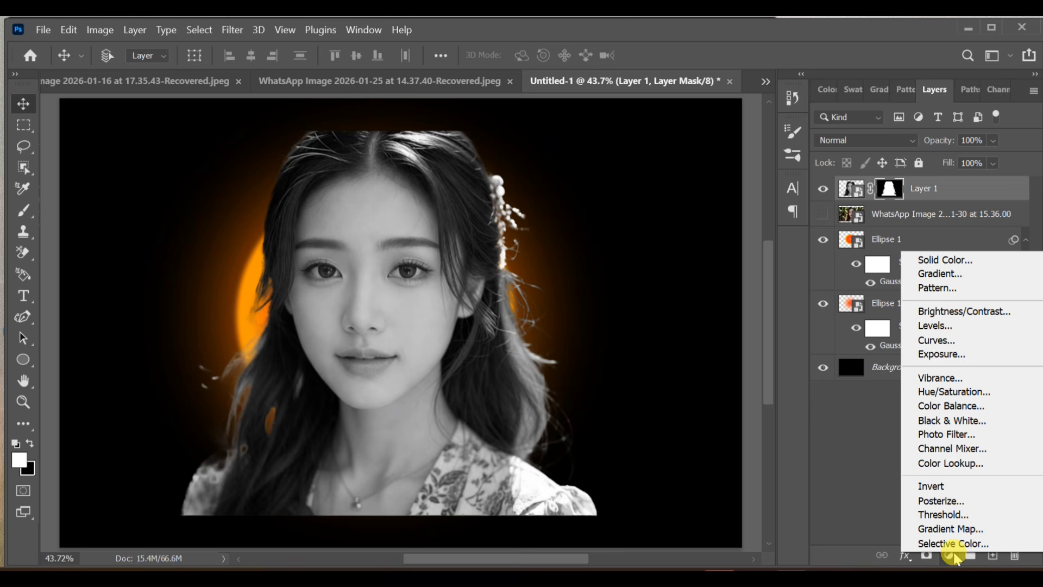
pyautogui.click(930, 277)
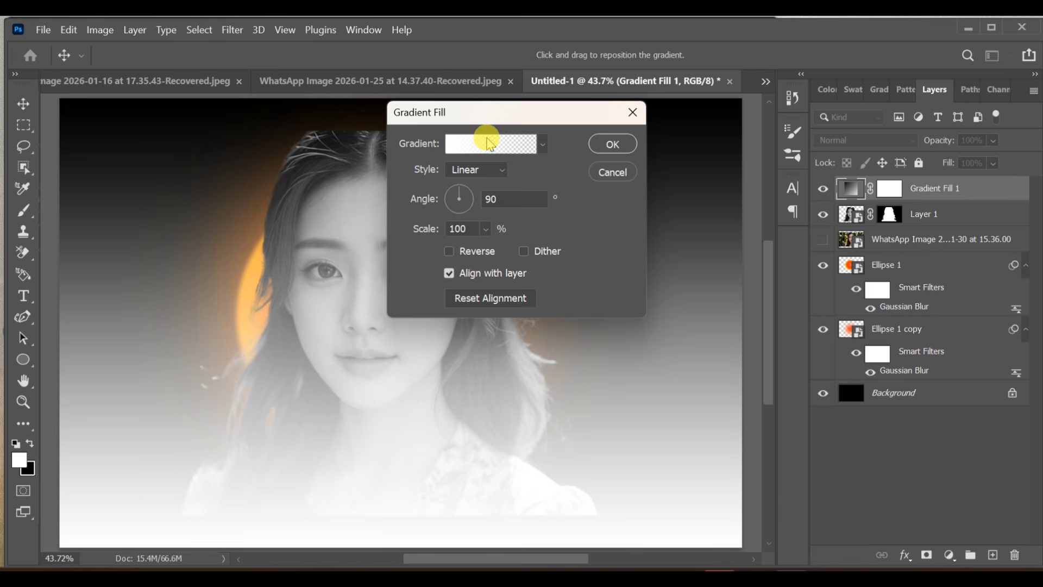
pyautogui.click(542, 144)
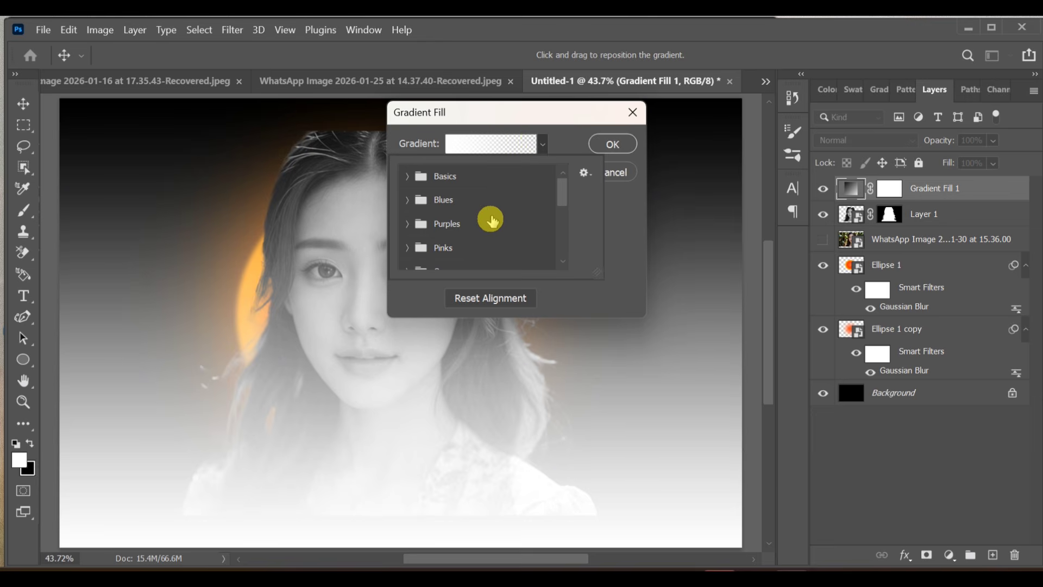
pyautogui.scroll(-3, 492, 220)
pyautogui.click(455, 210)
pyautogui.click(428, 230)
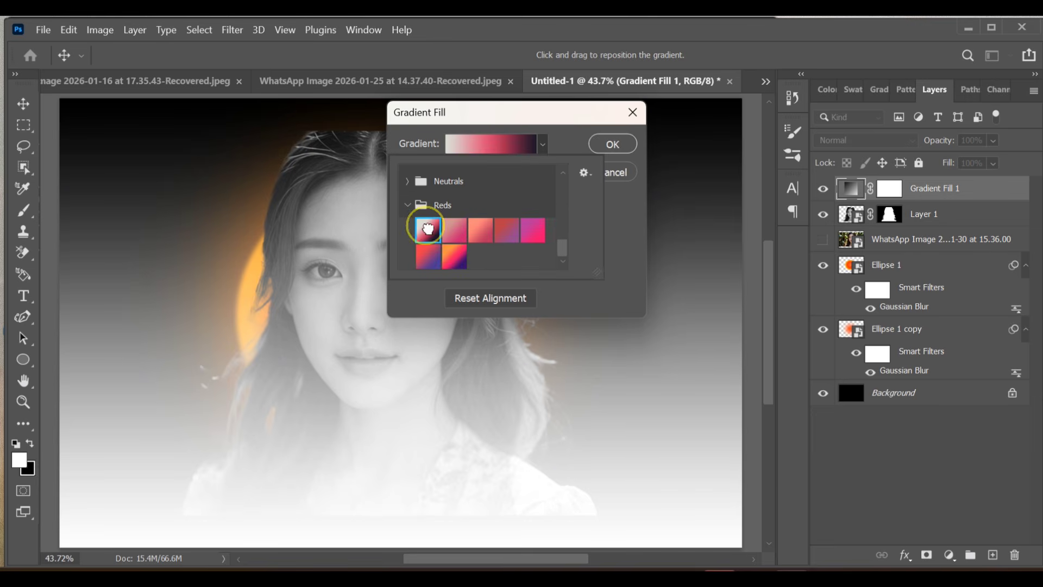
pyautogui.click(428, 256)
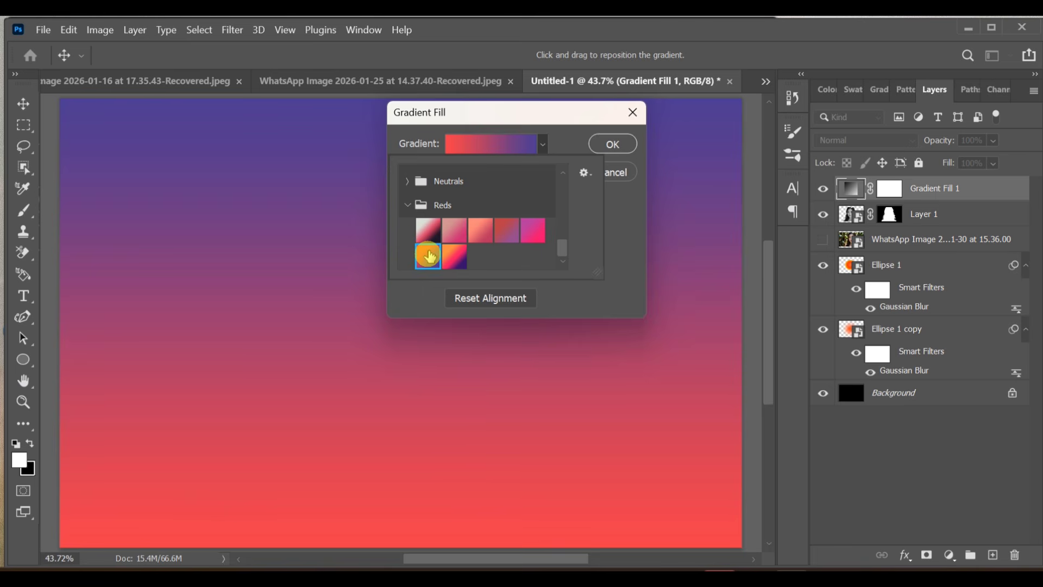
pyautogui.click(426, 266)
pyautogui.click(425, 264)
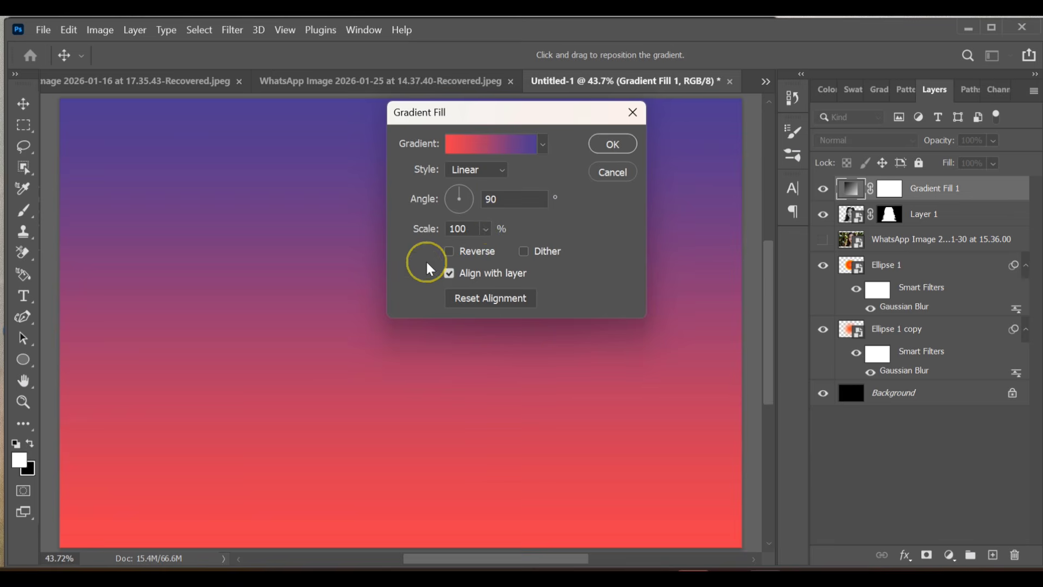
# Recolour the red starting stop of the fill layer's gradient to dark blue 08376d
pyautogui.click(497, 146)
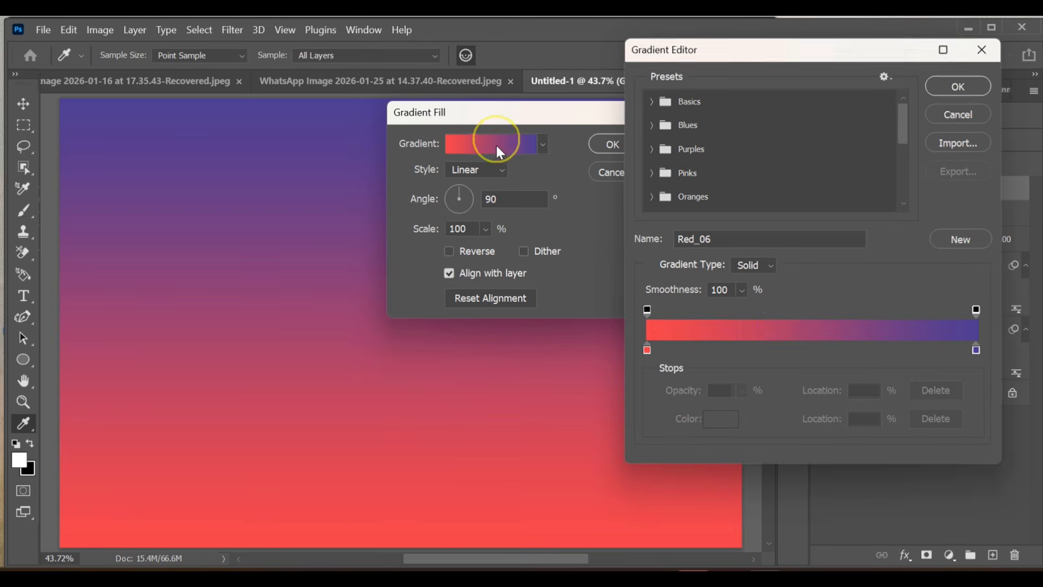
pyautogui.click(647, 351)
pyautogui.doubleClick(647, 350)
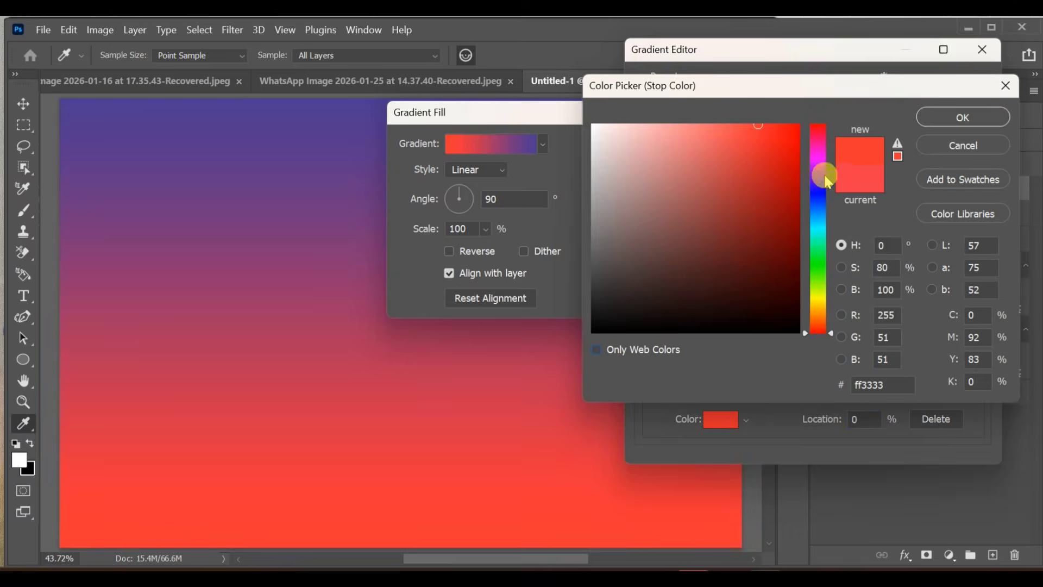
pyautogui.click(819, 174)
pyautogui.click(783, 208)
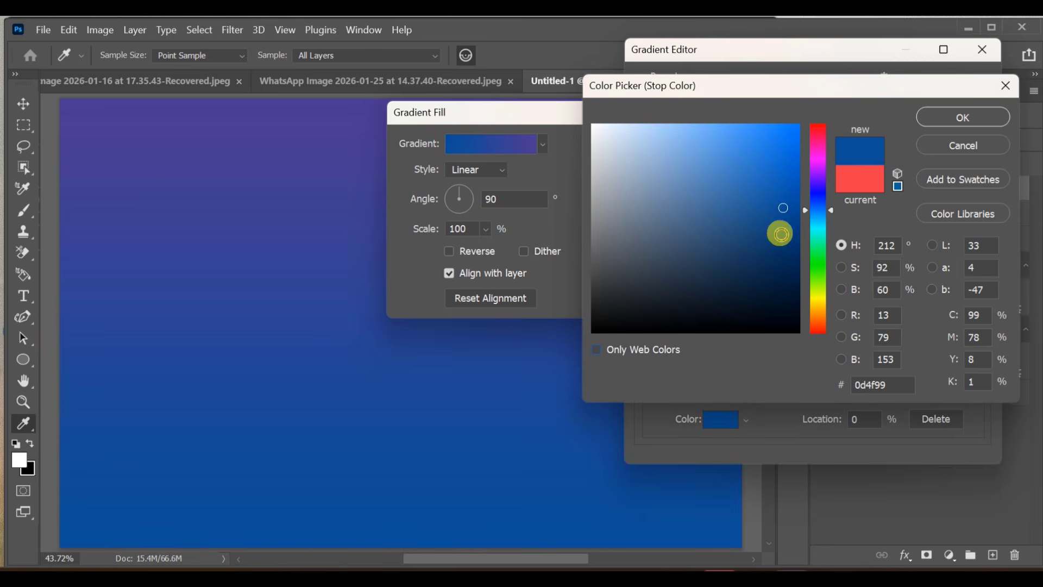
pyautogui.click(784, 244)
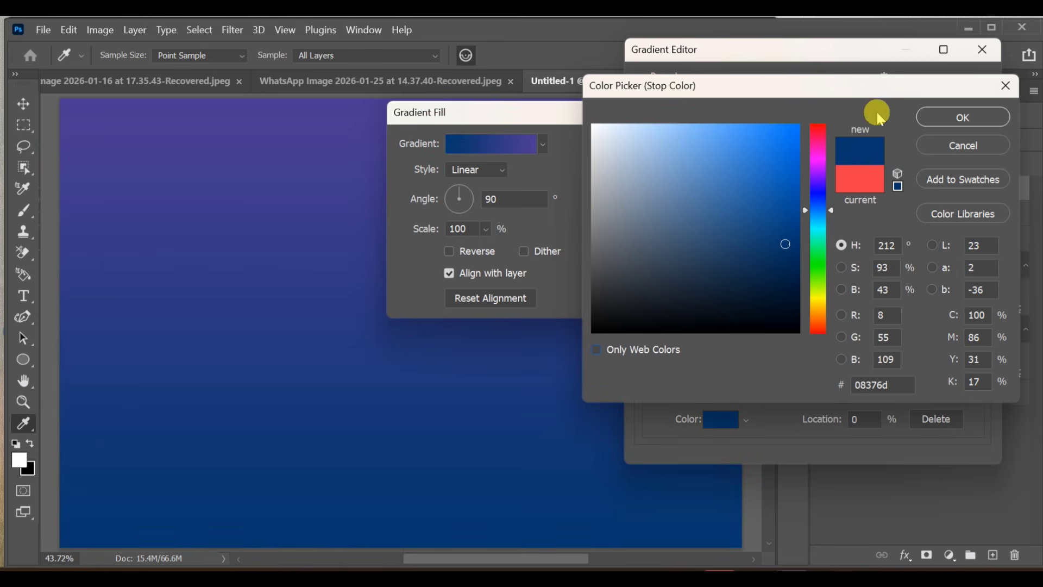
pyautogui.click(965, 116)
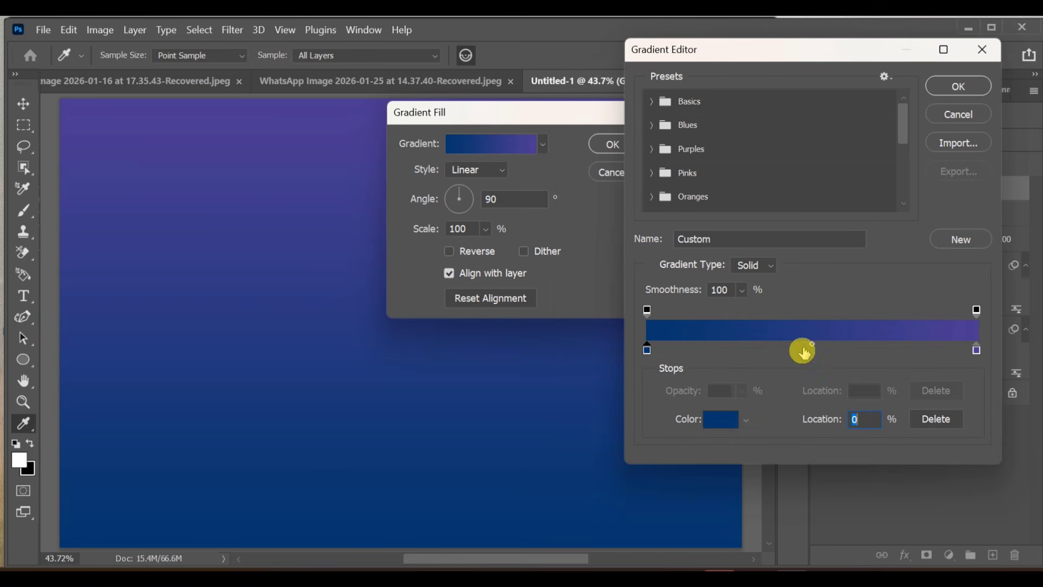
# Add an orange fb5c05 colour stop at 51% in the middle of the gradient and accept the edited gradient
pyautogui.moveTo(813, 348); pyautogui.dragTo(765, 348)
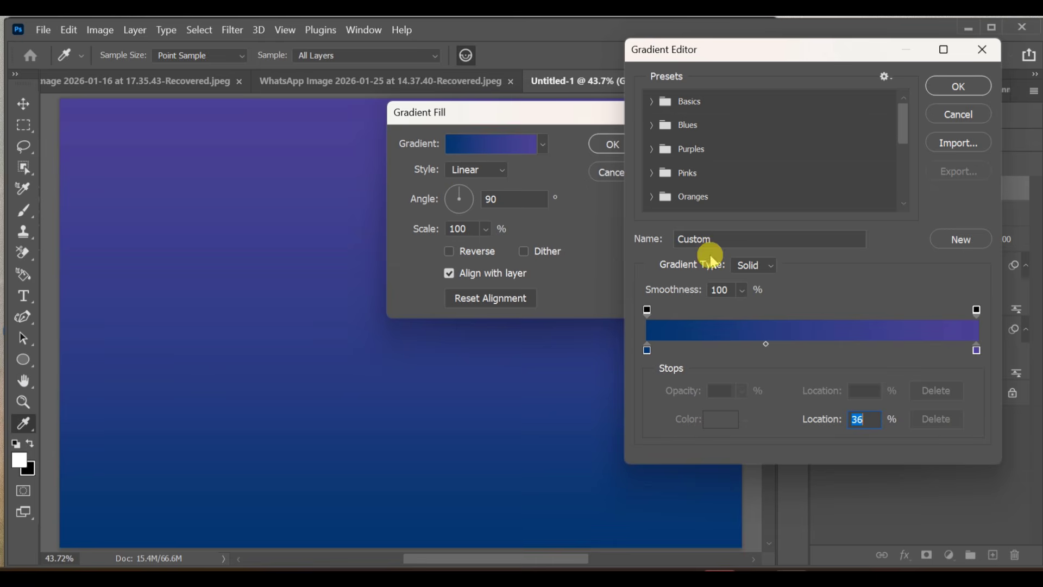
pyautogui.moveTo(978, 348); pyautogui.dragTo(813, 349)
pyautogui.doubleClick(814, 348)
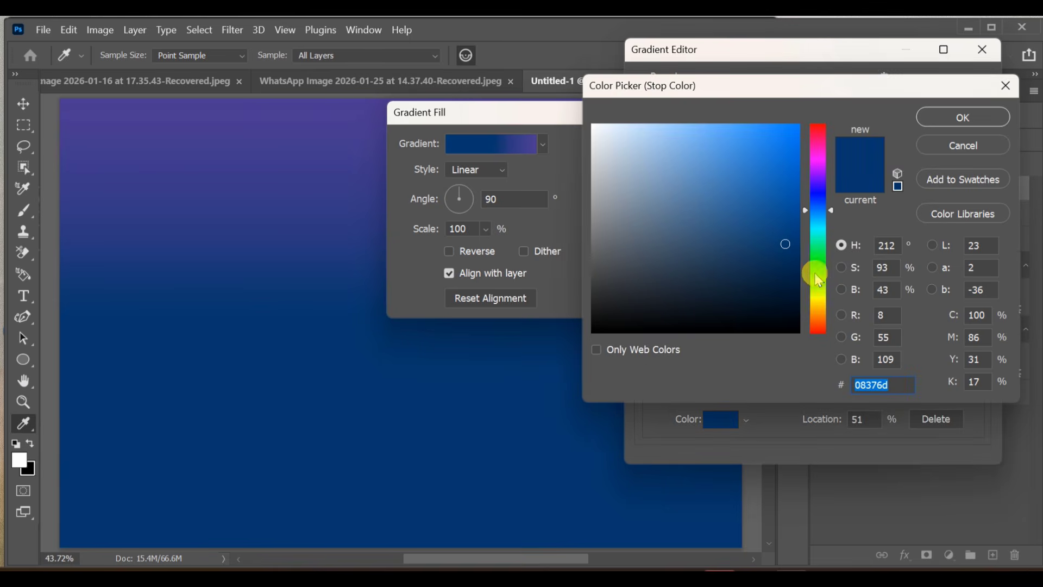
pyautogui.moveTo(820, 308)
pyautogui.mouseDown()
pyautogui.moveTo(813, 145)
pyautogui.moveTo(818, 325)
pyautogui.mouseUp()
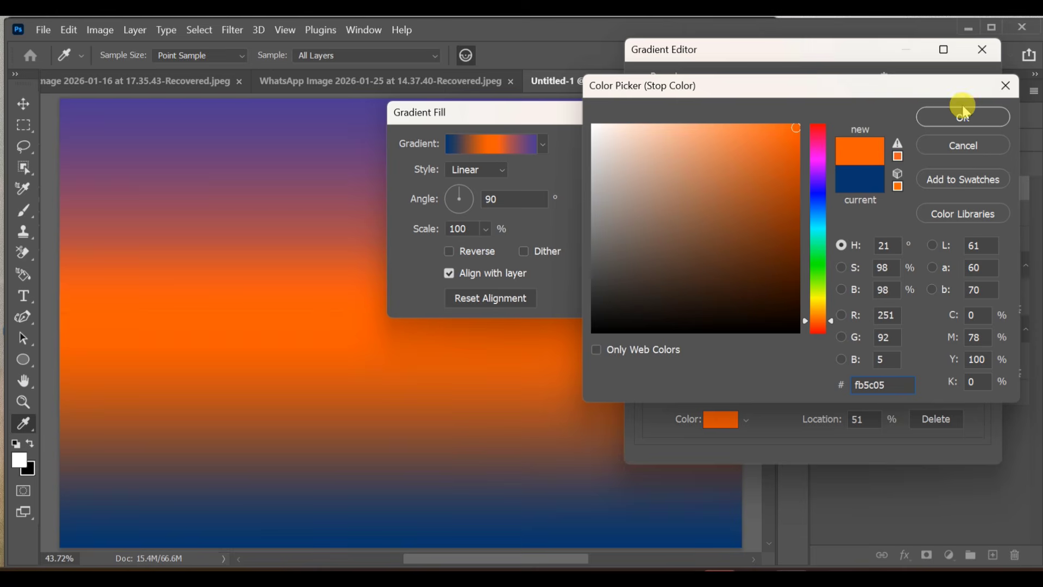
pyautogui.click(932, 114)
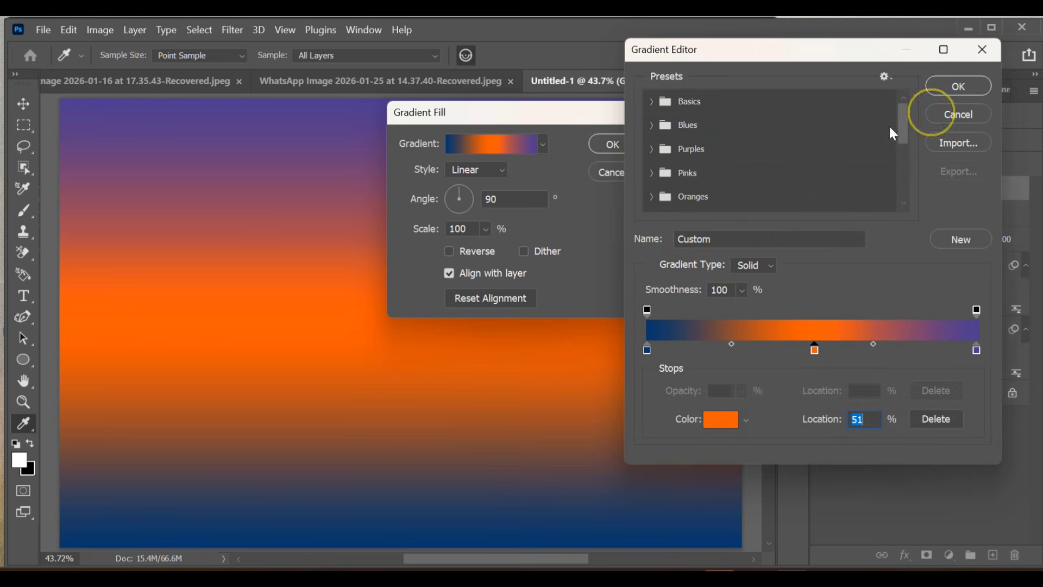
pyautogui.press('Return')
# Reduce the gradient fill's scale to 23% and recolour its violet end stop with the dark blue sampled from the canvas
pyautogui.moveTo(489, 234); pyautogui.dragTo(488, 250)
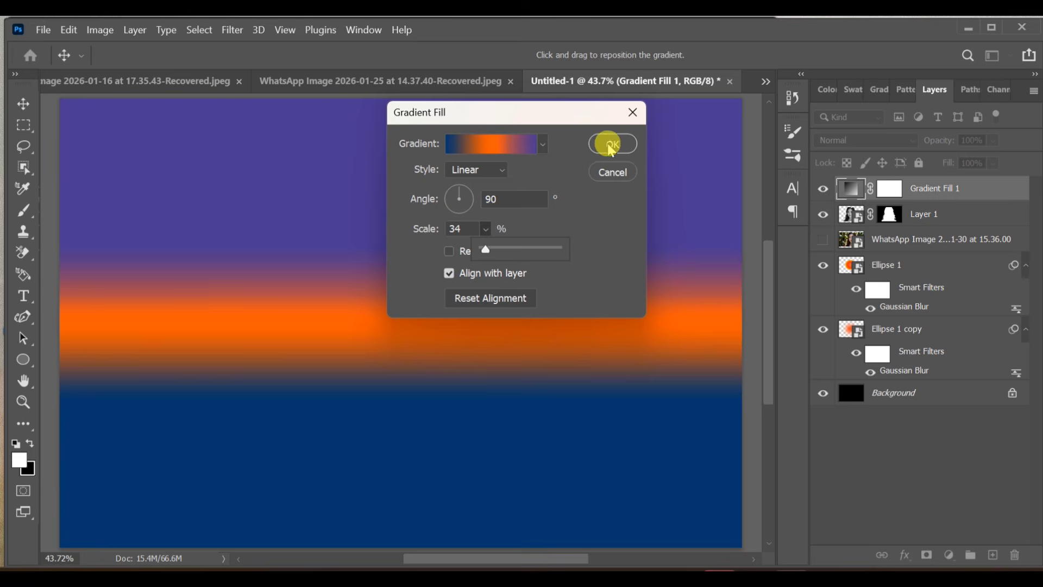
pyautogui.click(509, 148)
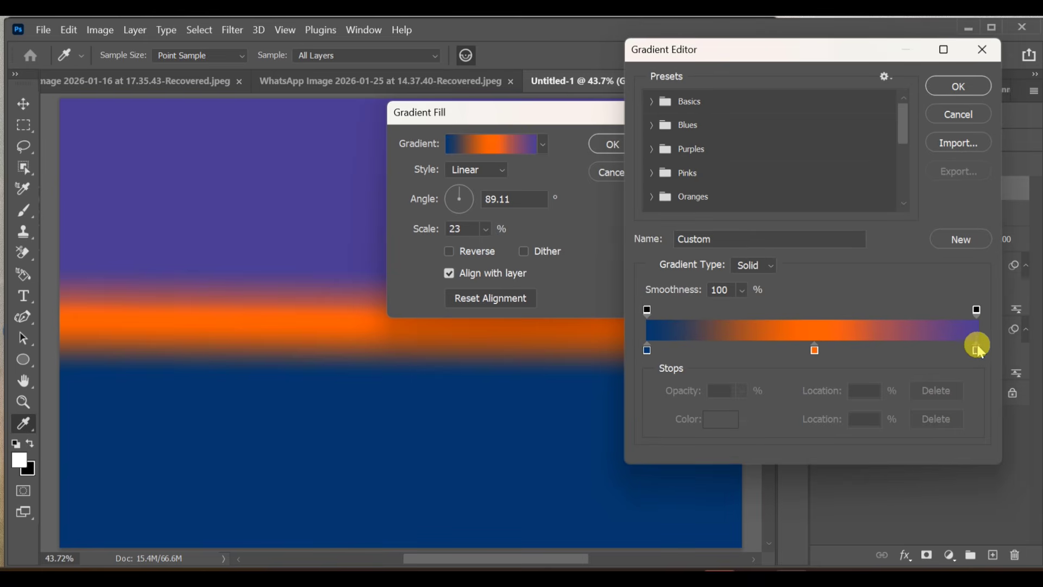
pyautogui.click(977, 348)
pyautogui.click(280, 399)
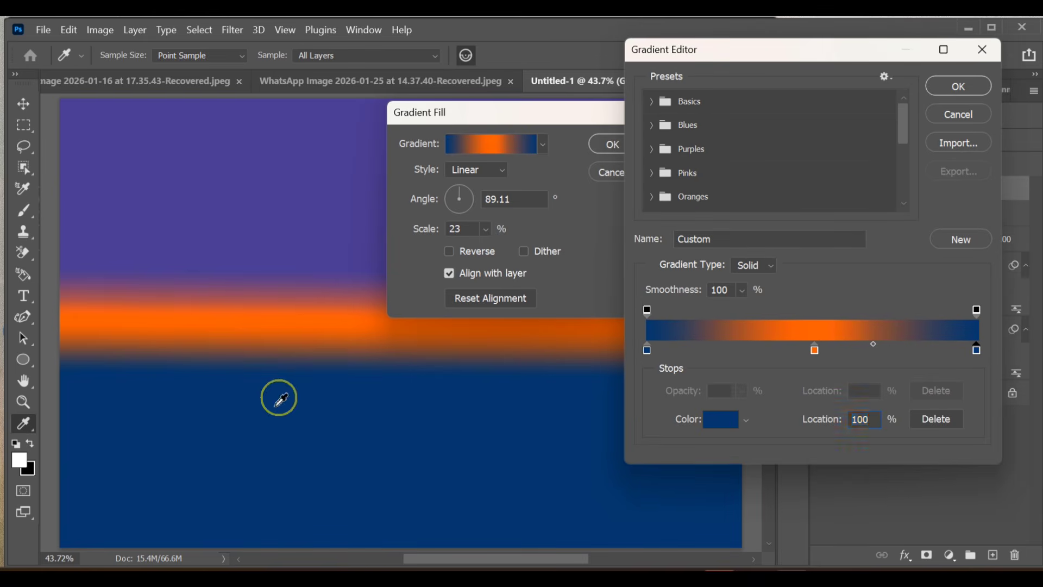
pyautogui.click(959, 85)
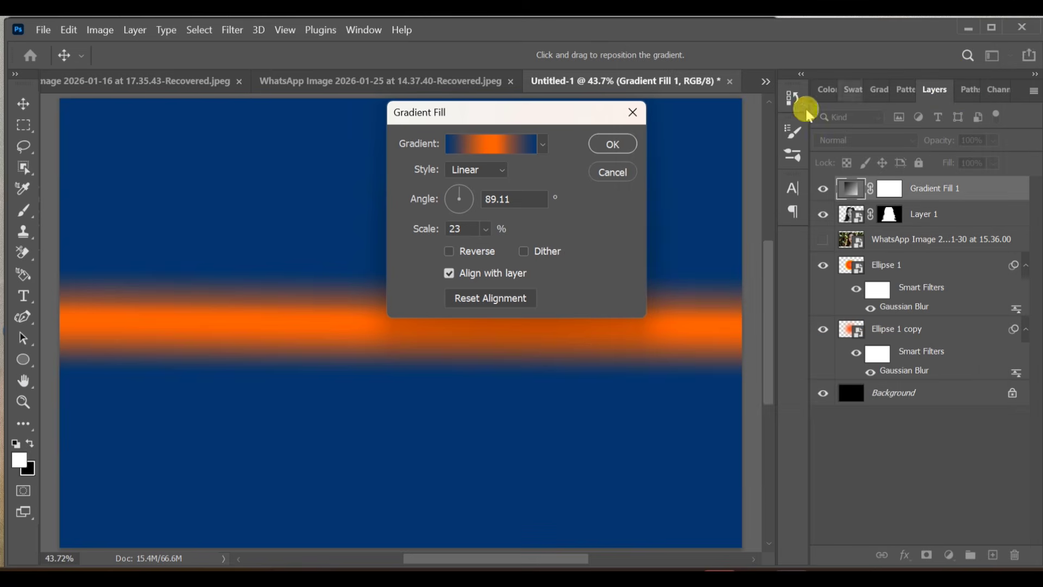
pyautogui.click(625, 153)
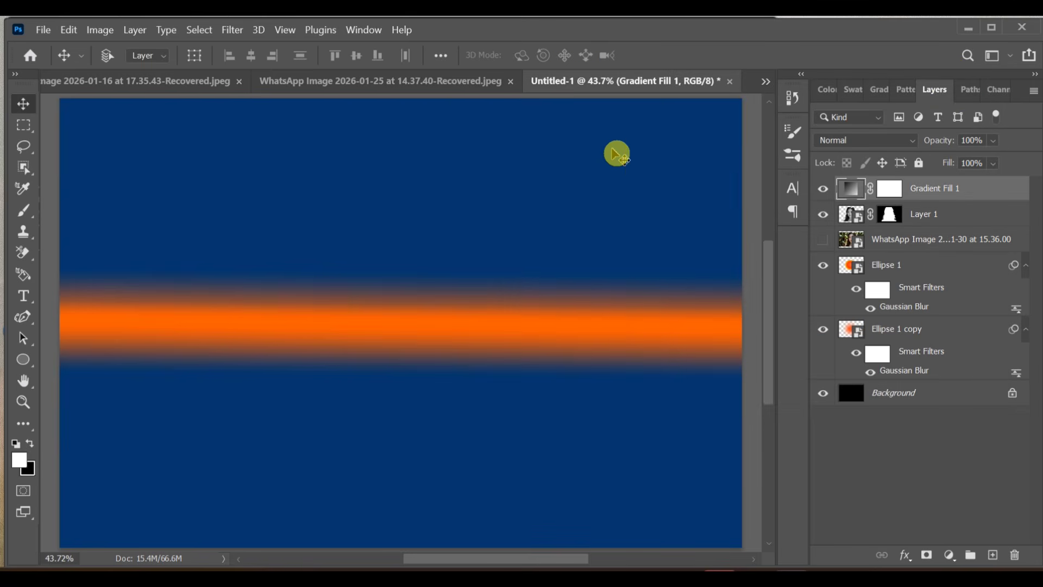
# Set the Gradient Fill 1 layer's blend mode to Multiply and clip it to the portrait on Layer 1
pyautogui.click(847, 140)
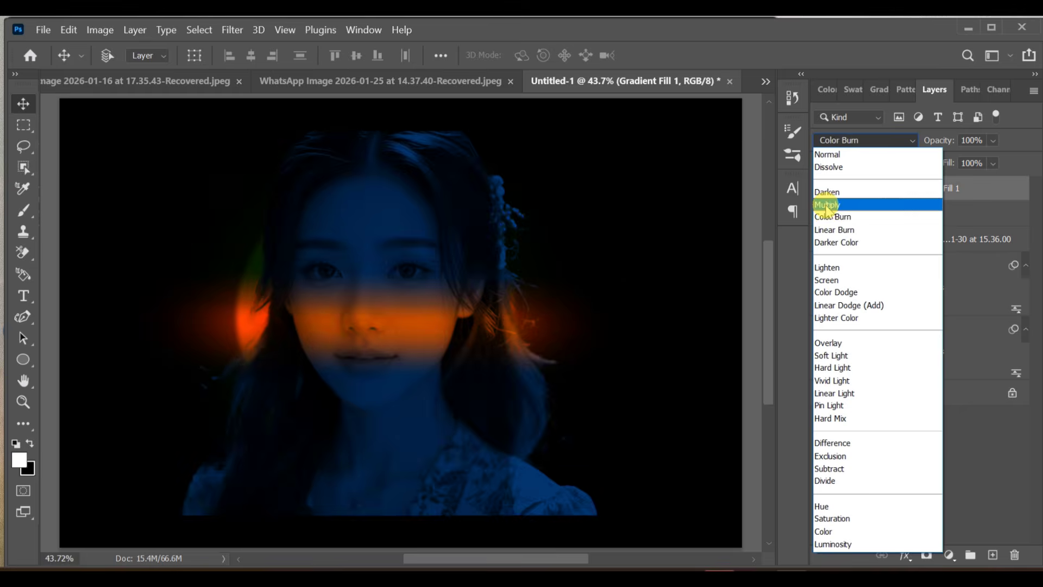
pyautogui.click(821, 204)
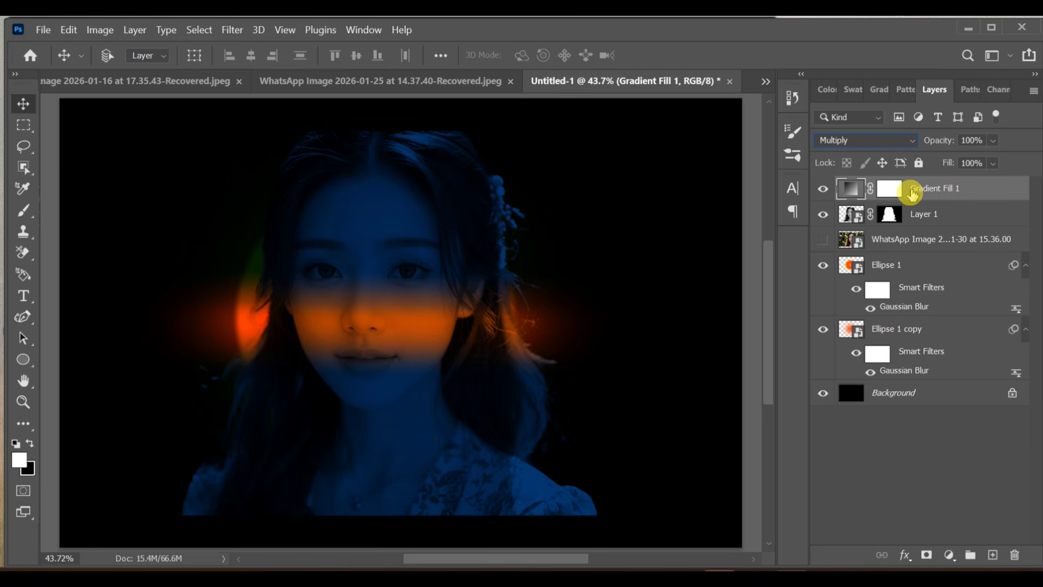
pyautogui.rightClick(932, 197)
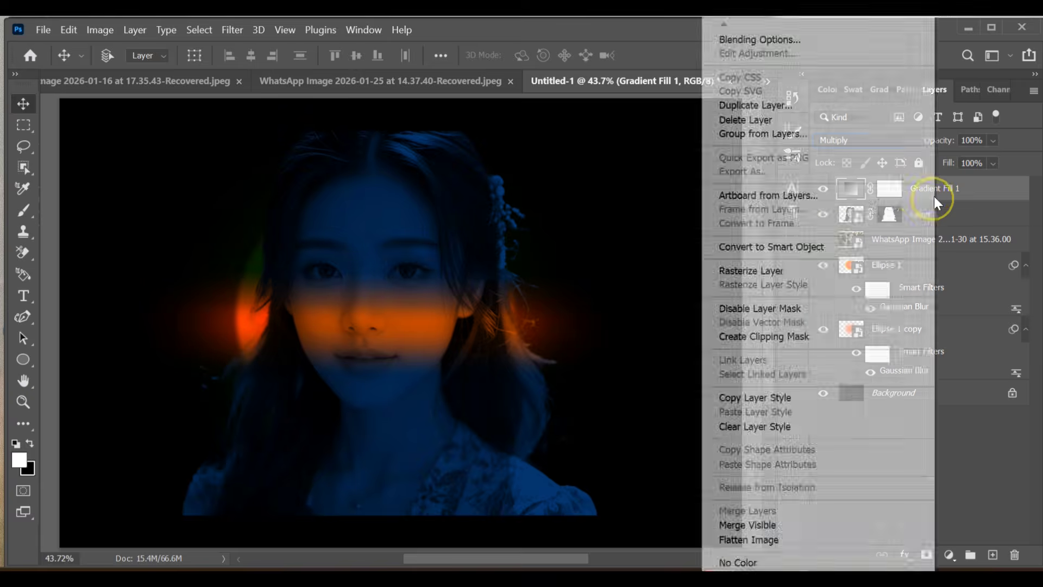
pyautogui.click(791, 335)
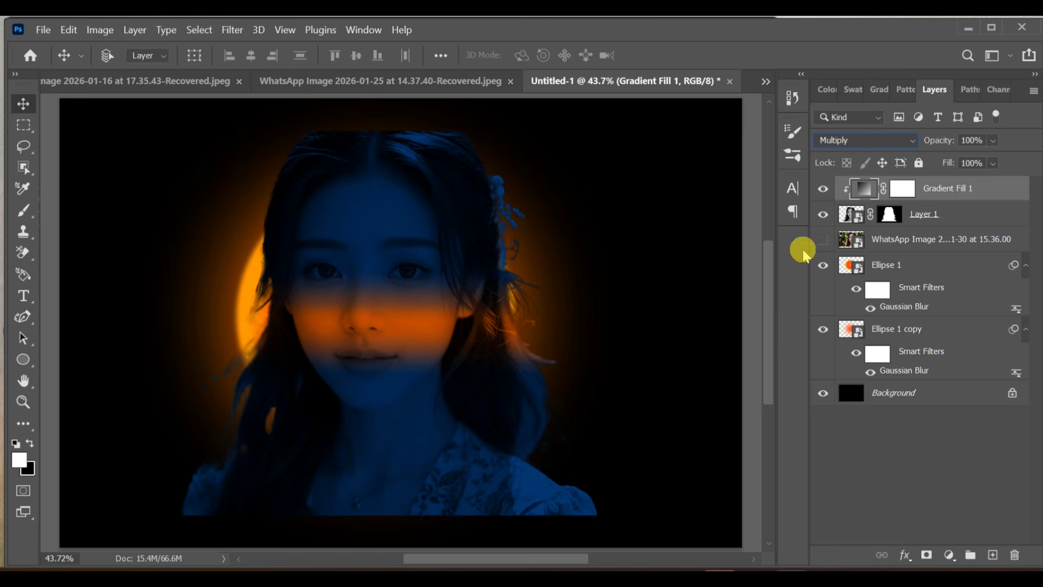
# Enlarge the portrait on Layer 1 and reposition it so the orange band runs across the eyes
pyautogui.click(846, 220)
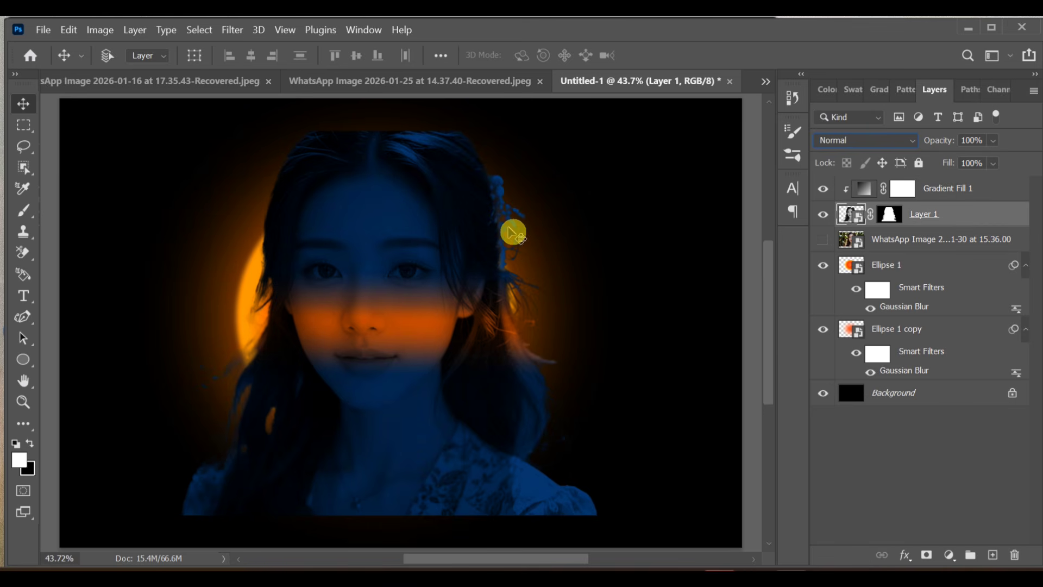
pyautogui.hotkey('ctrl', 't')
pyautogui.moveTo(445, 274); pyautogui.dragTo(448, 311)
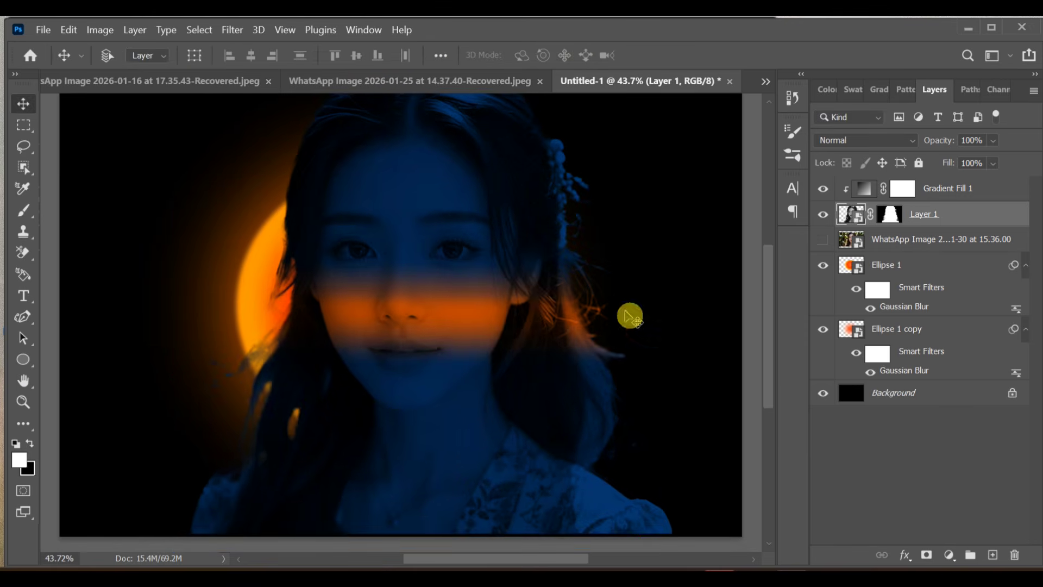
pyautogui.moveTo(513, 320); pyautogui.dragTo(496, 354)
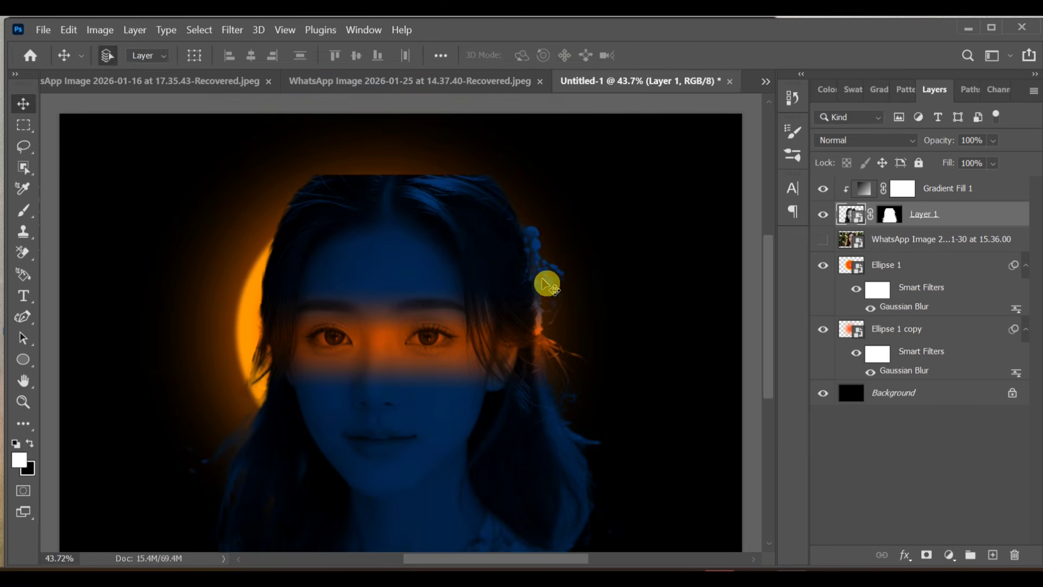